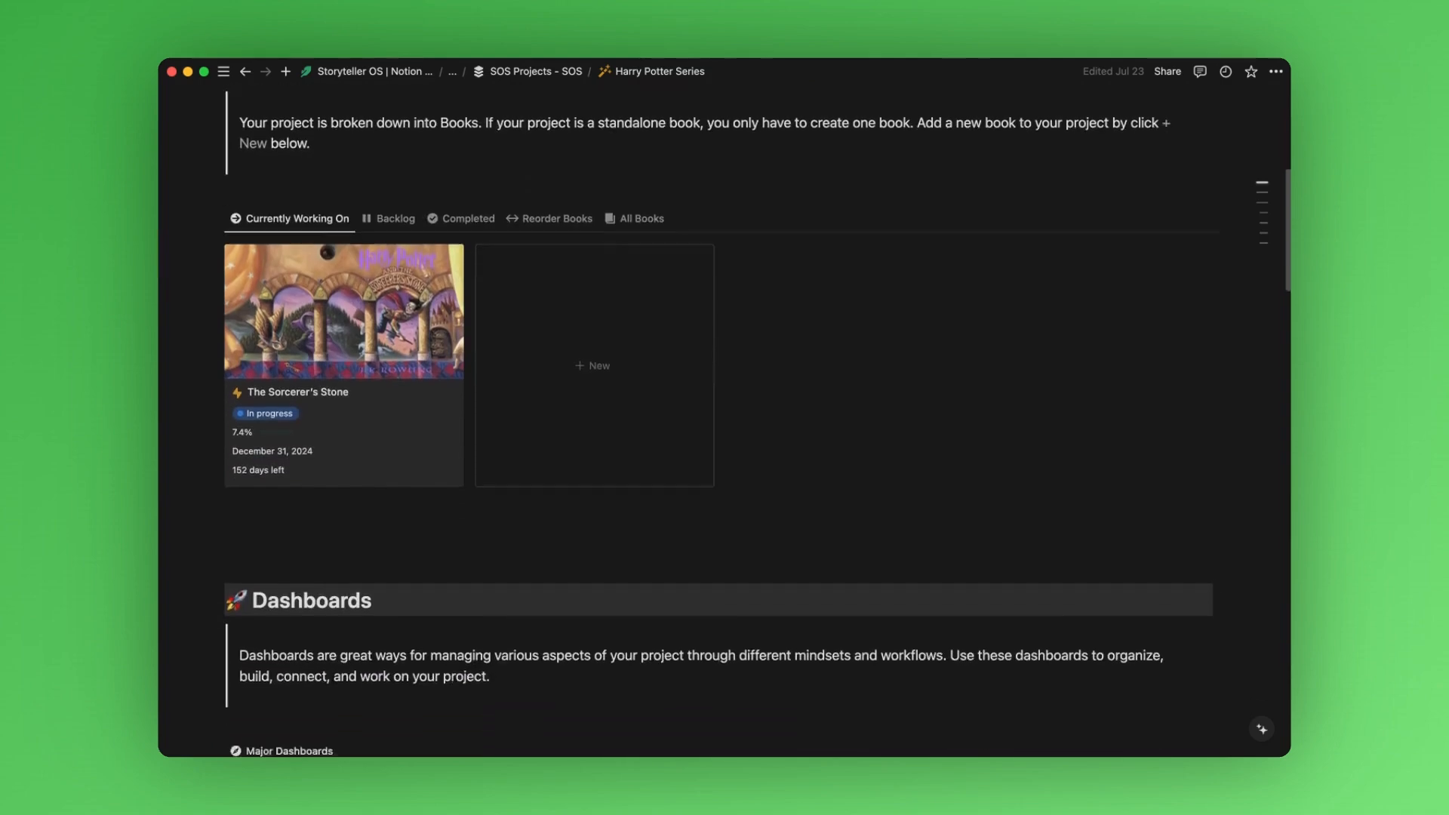
# Open the Historical Timeline dashboard of the Harry Potter Series project and expand its View Descriptions section
pyautogui.scroll(-3, 721, 434)
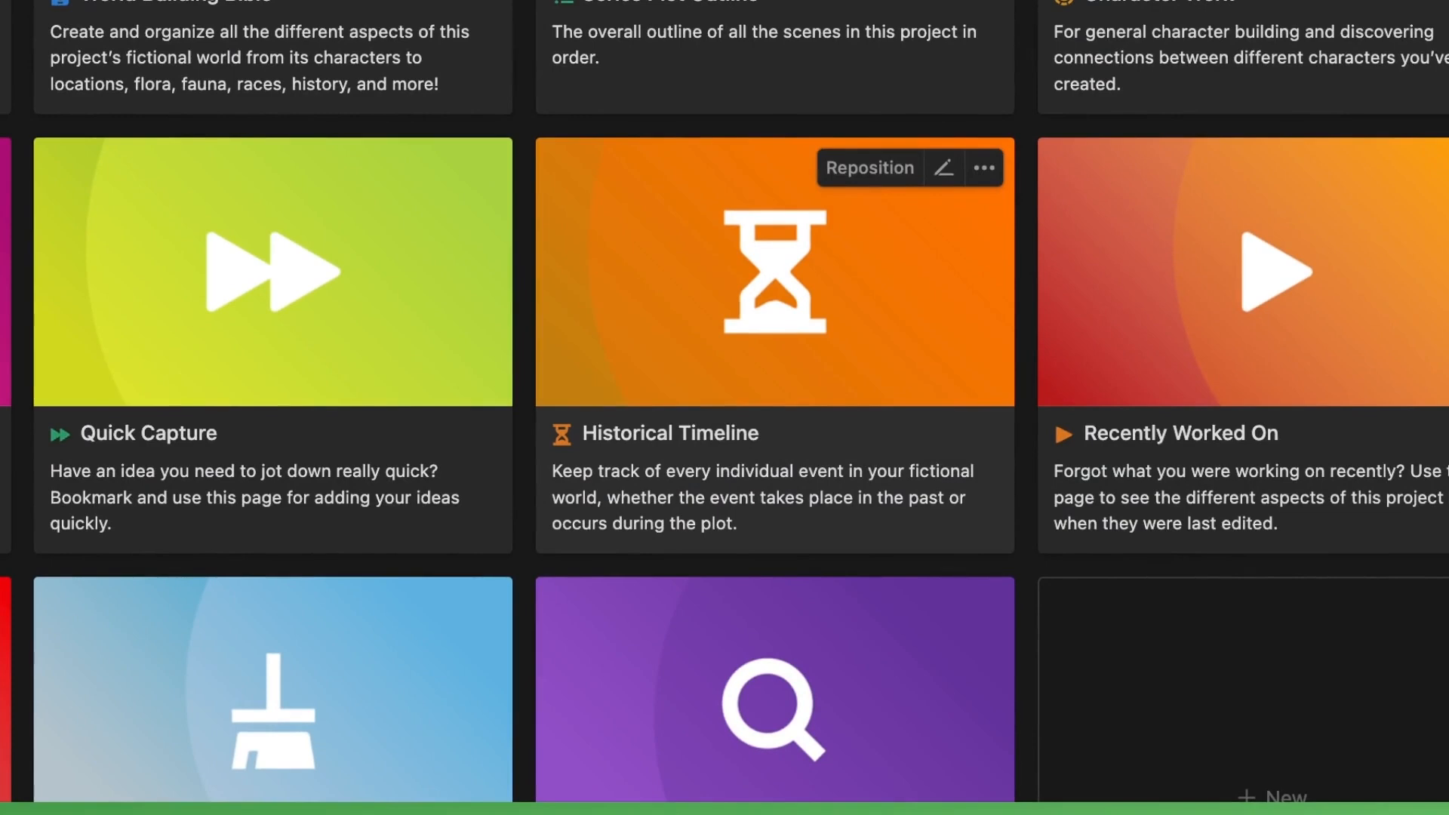
pyautogui.click(815, 415)
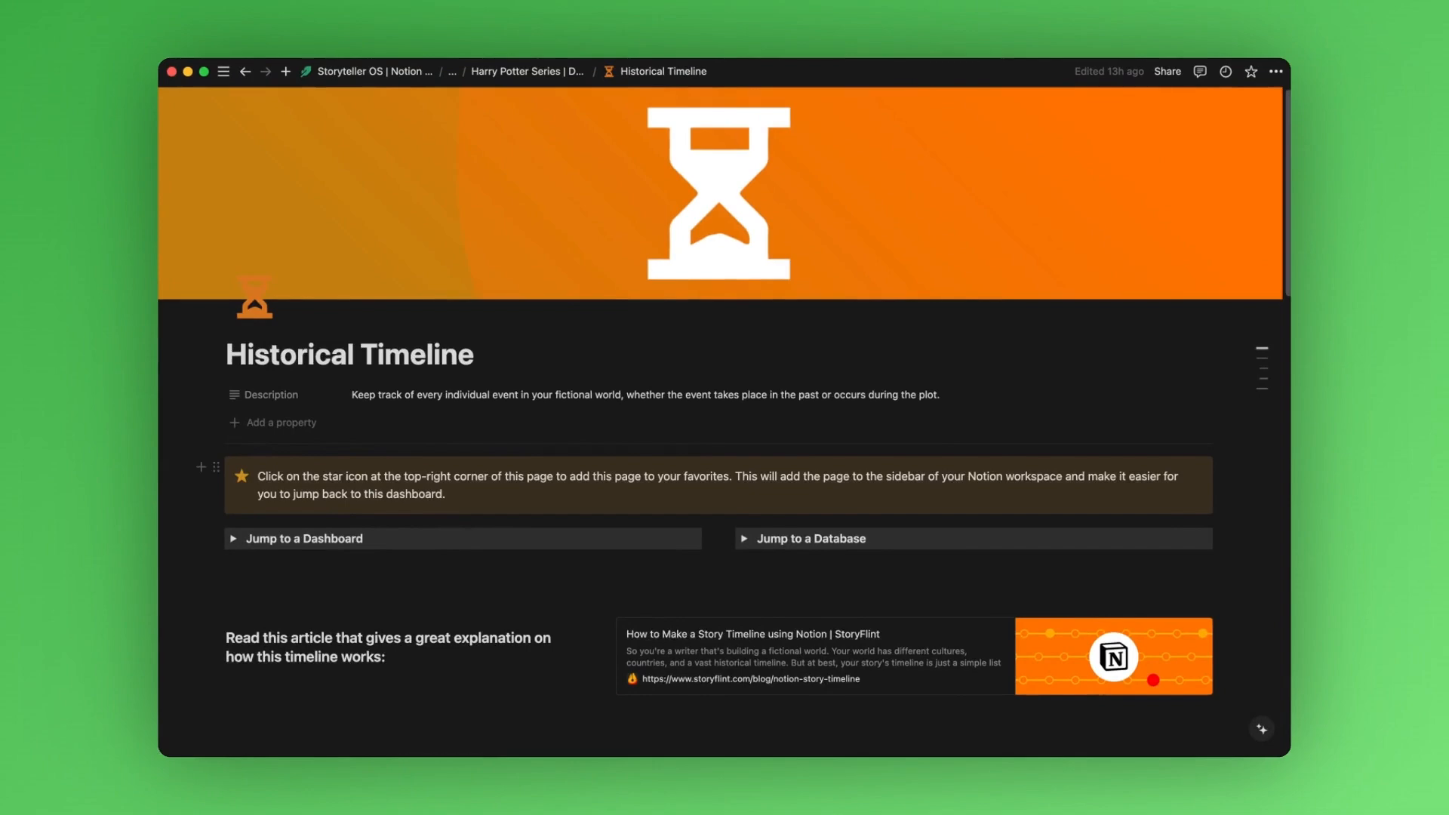
pyautogui.scroll(-10, 617, 518)
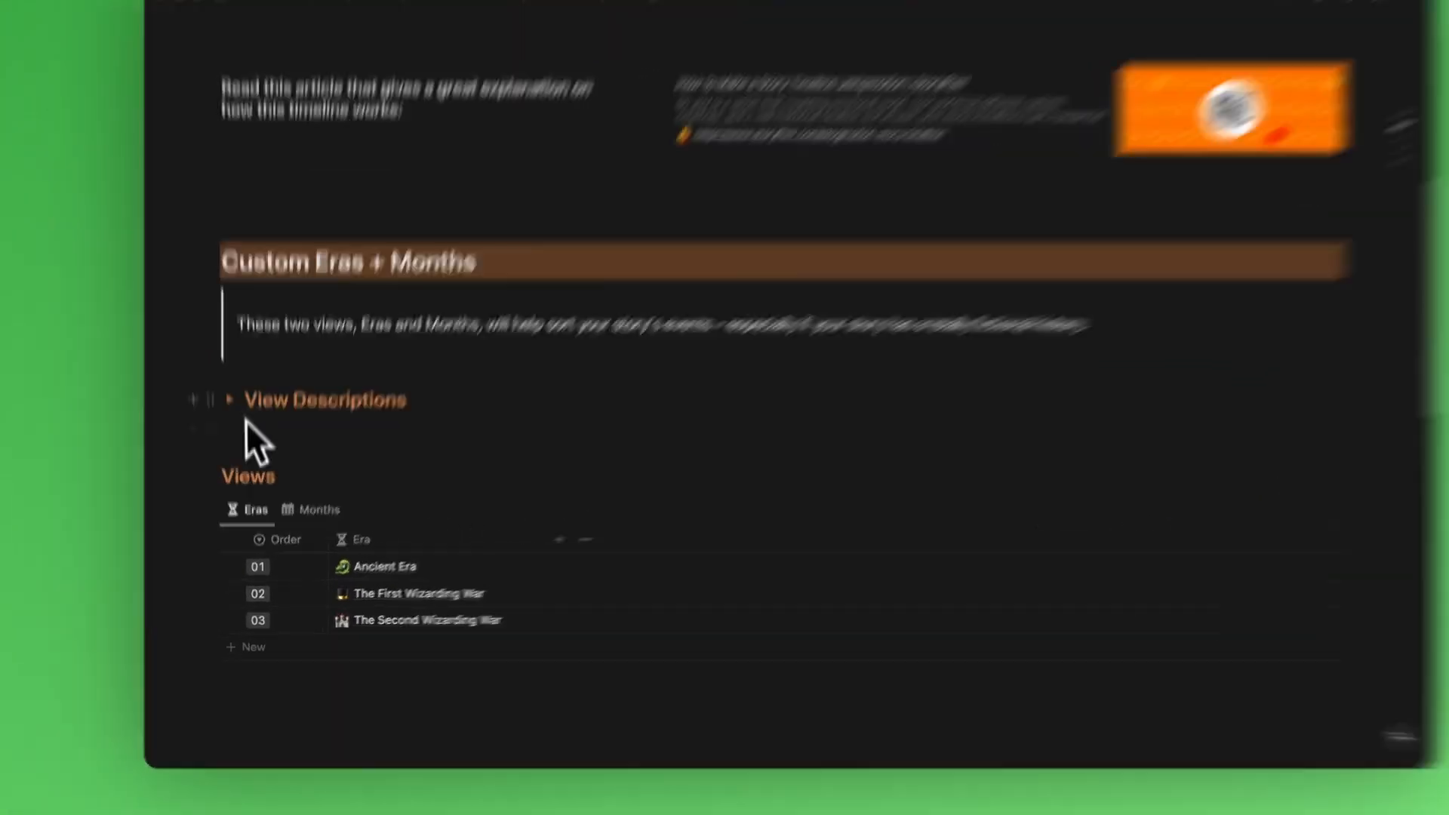
pyautogui.click(233, 433)
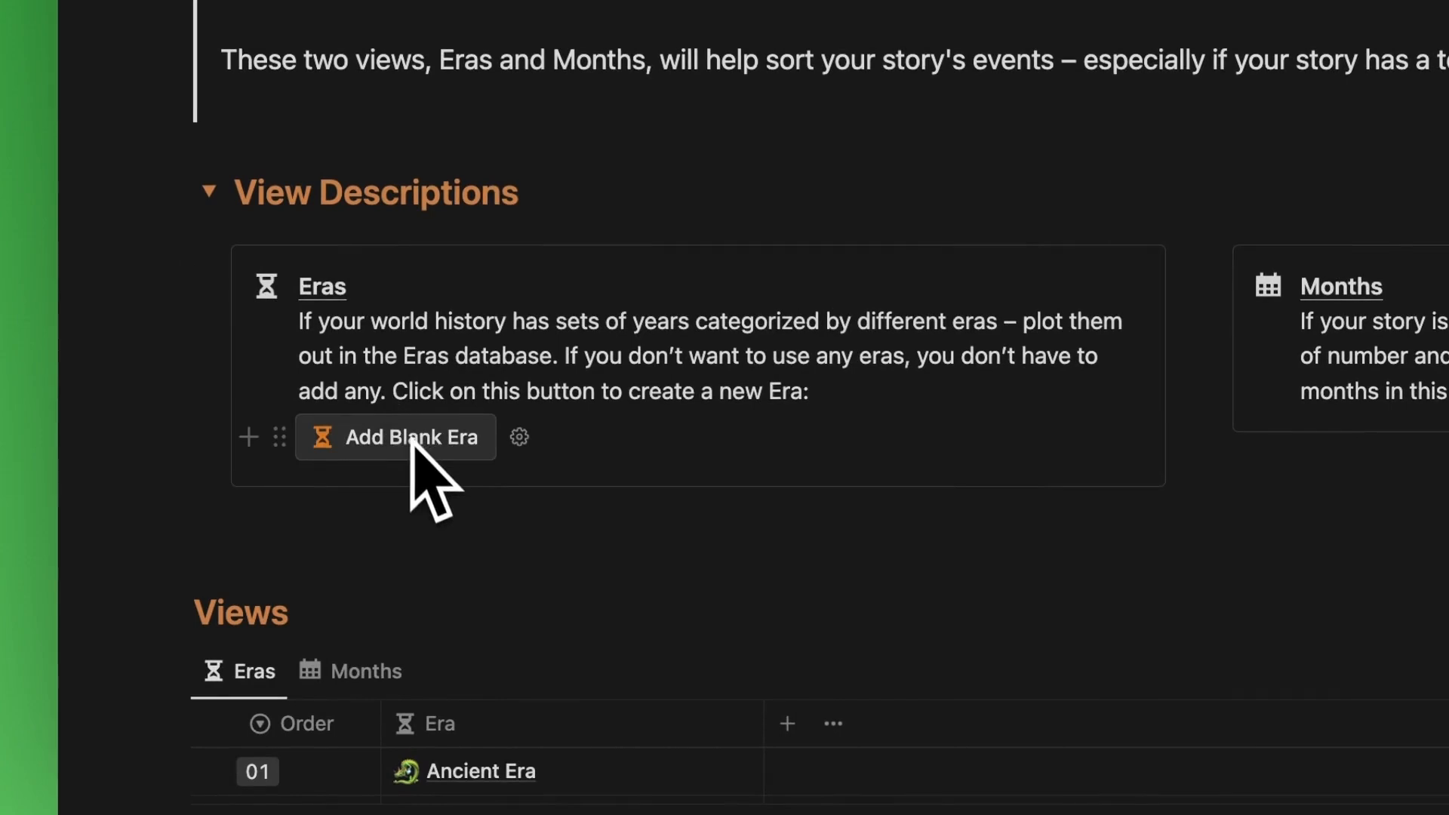
# Add a blank era, name it New Era and set its order to 04
pyautogui.click(412, 445)
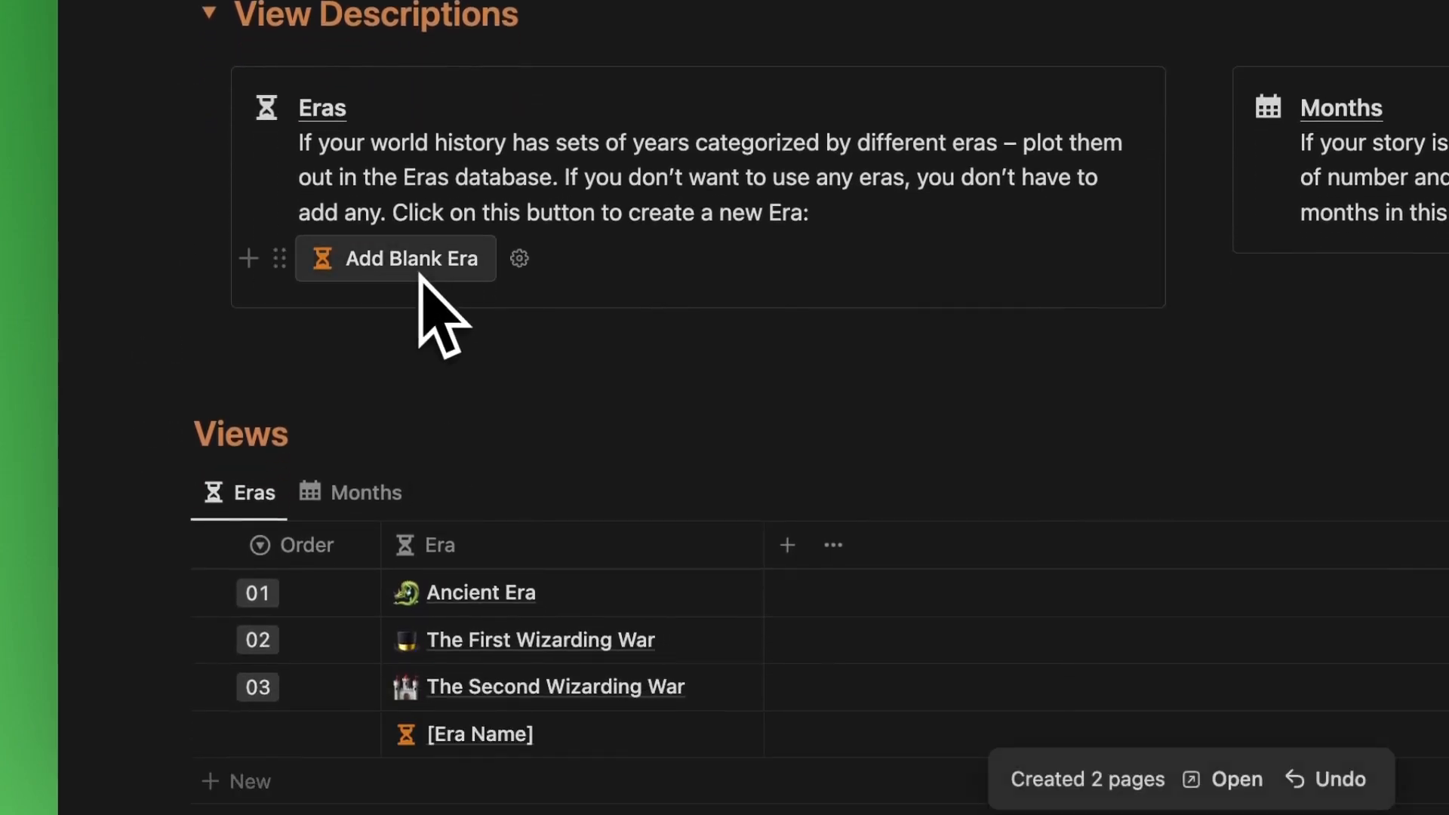
pyautogui.click(570, 675)
pyautogui.write('New E')
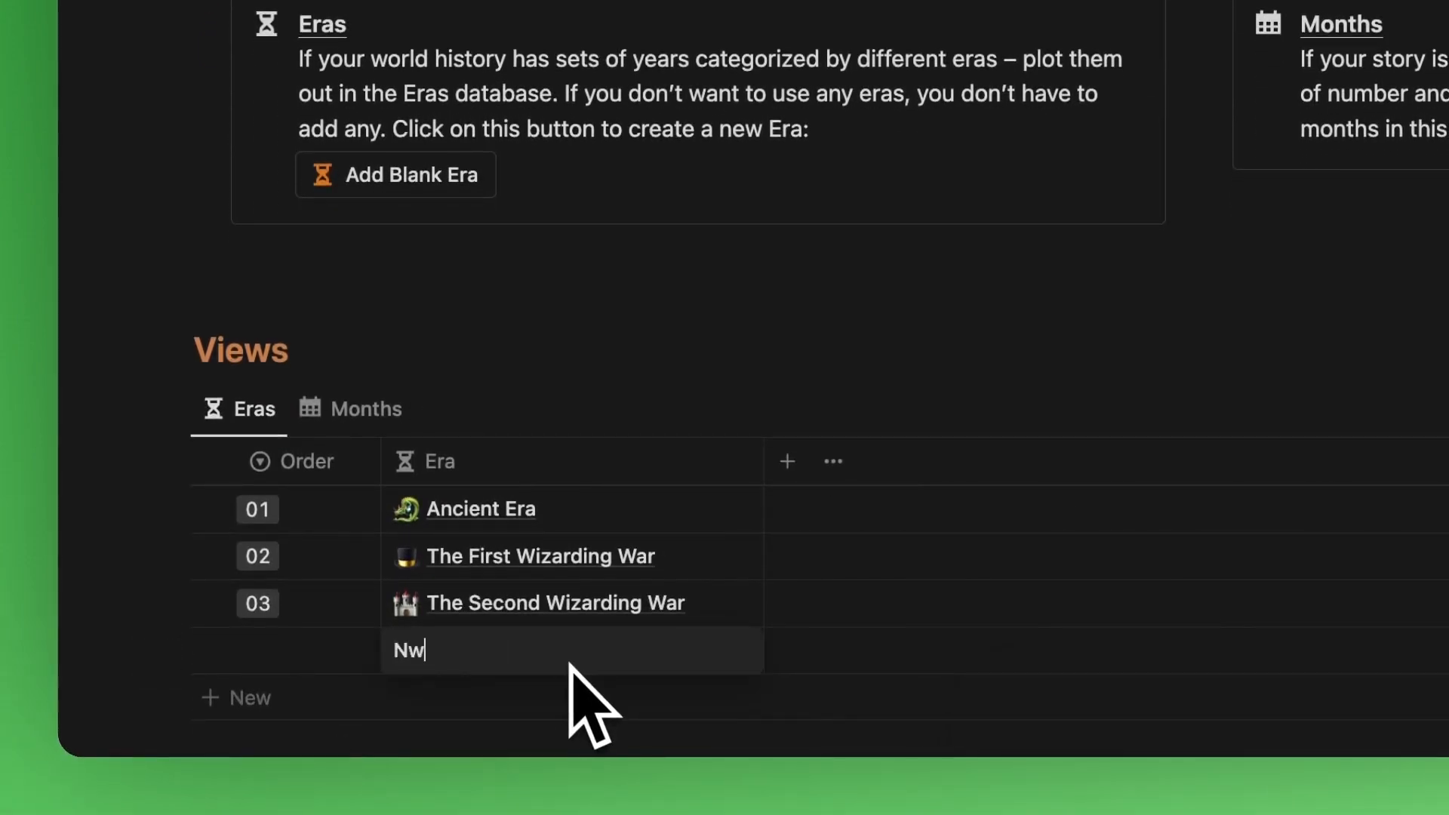
pyautogui.write('ra')
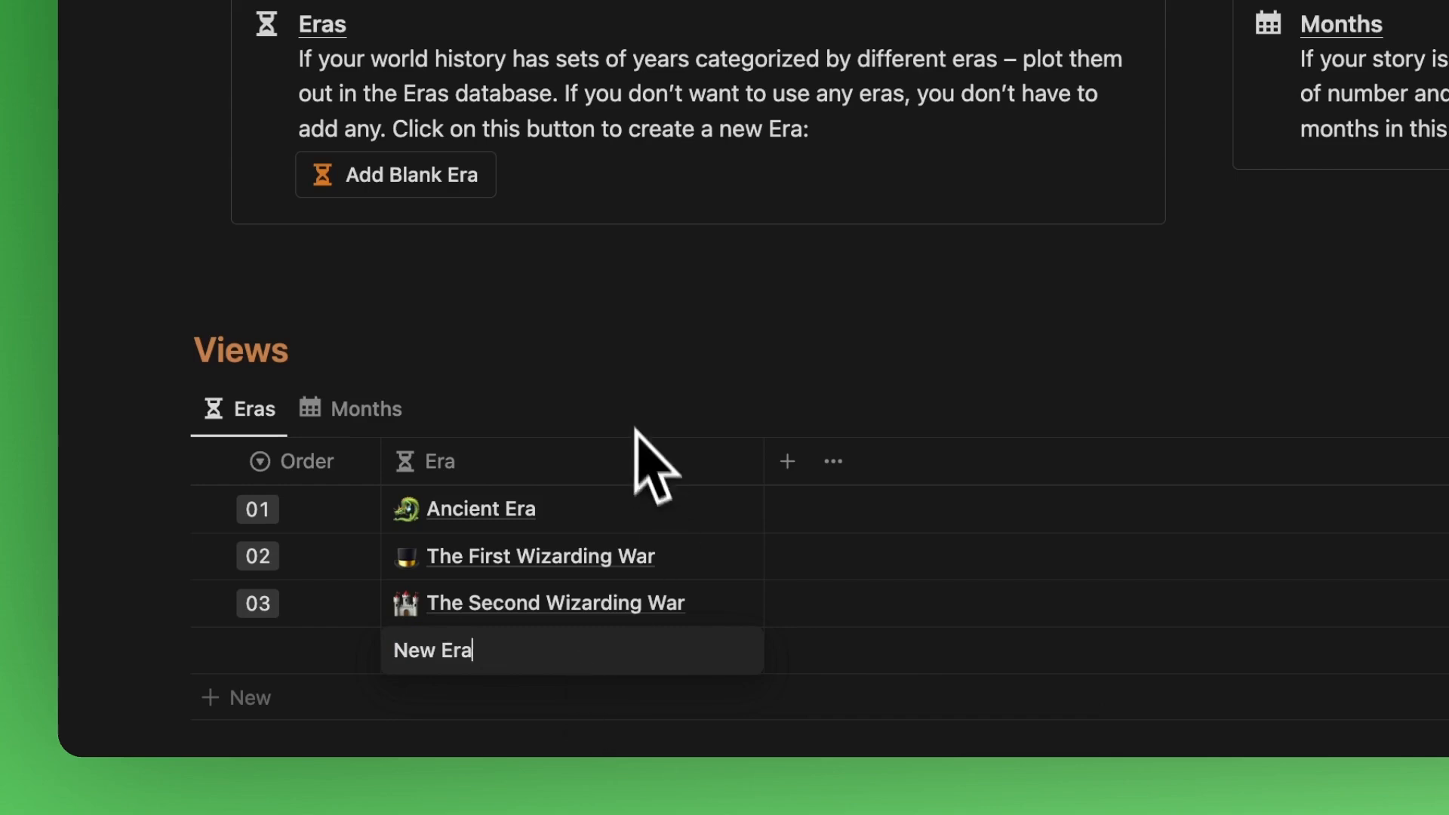
pyautogui.press('Return')
pyautogui.click(252, 654)
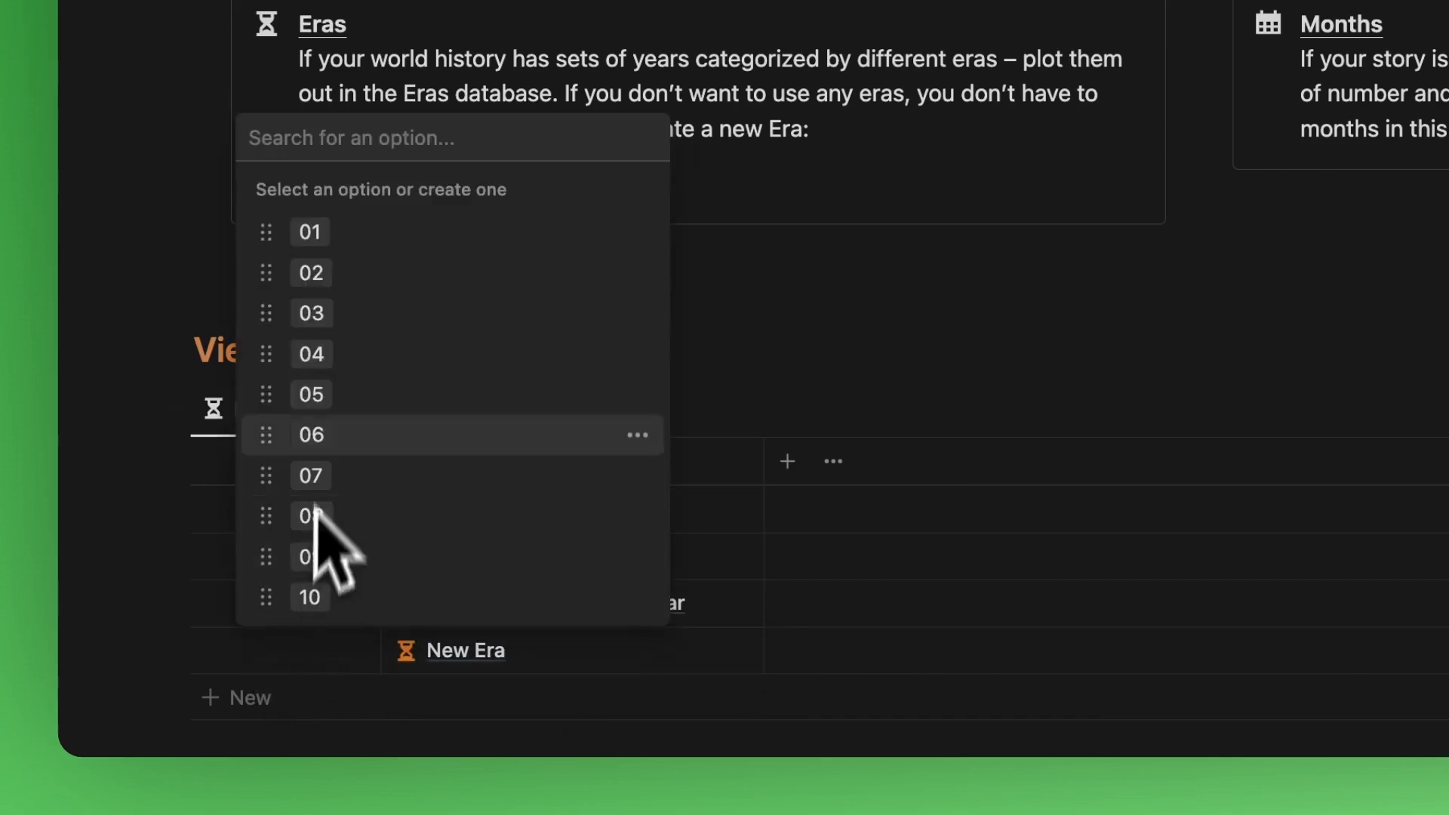
pyautogui.click(323, 351)
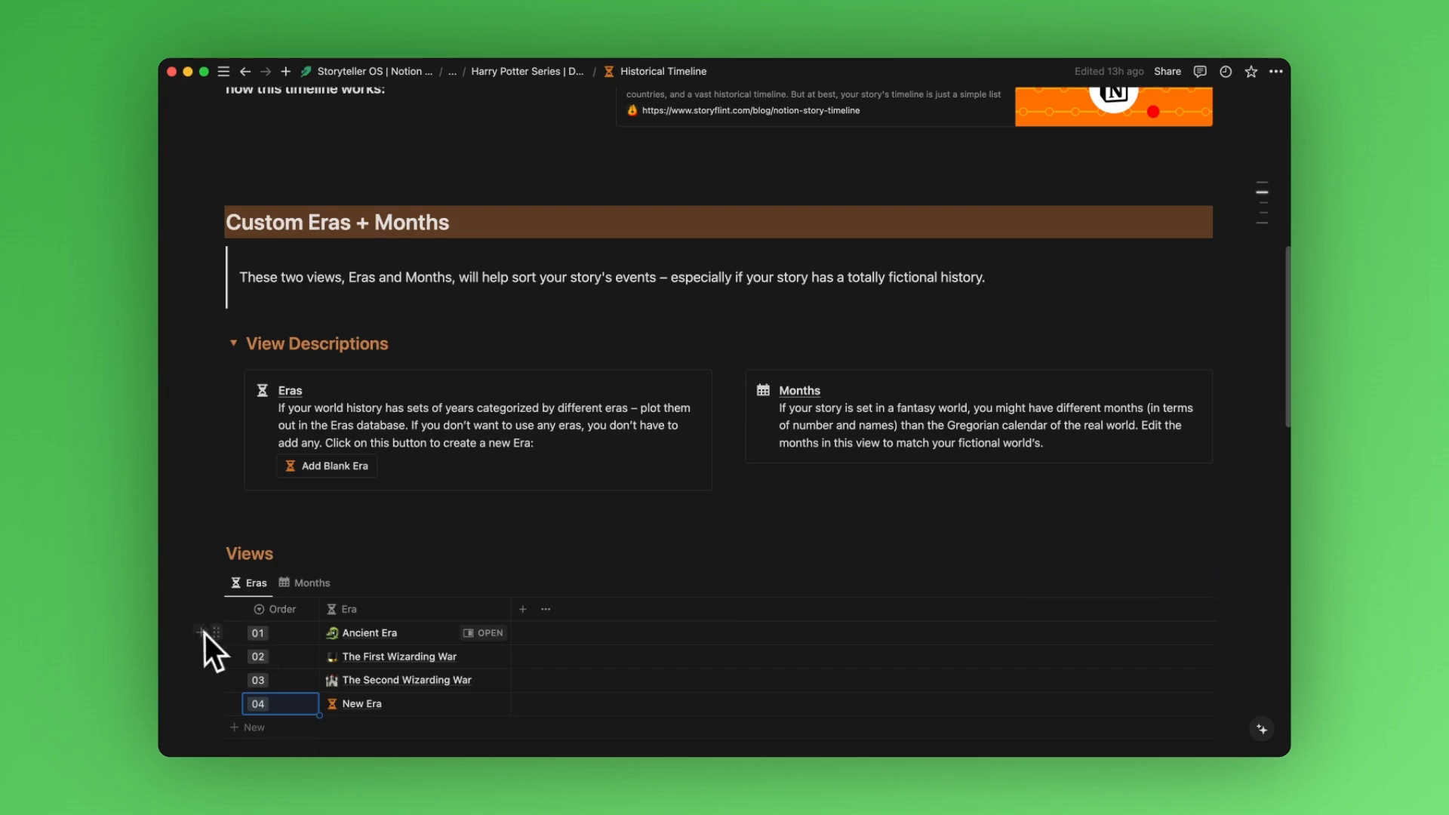
pyautogui.click(234, 608)
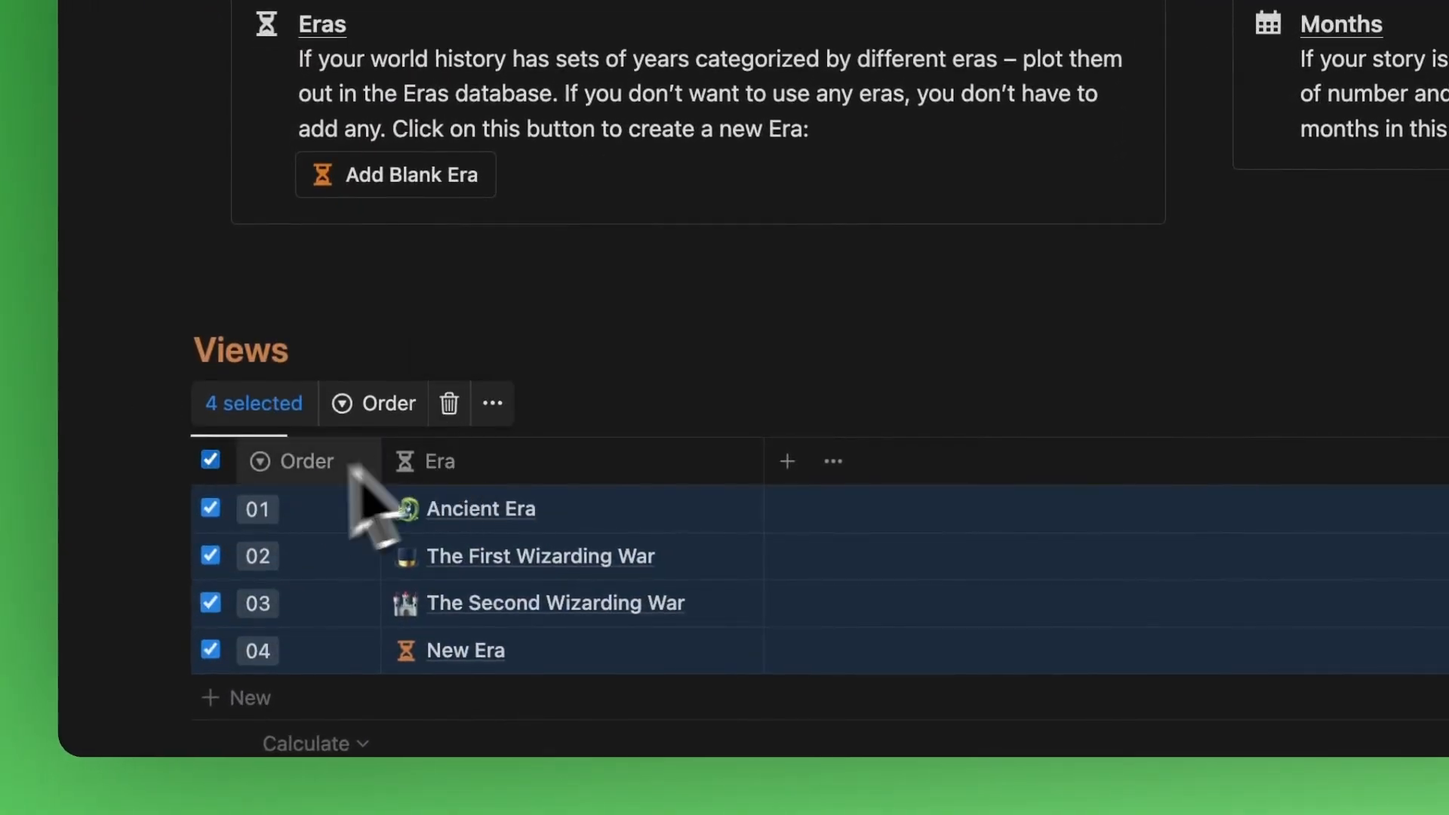
pyautogui.click(219, 462)
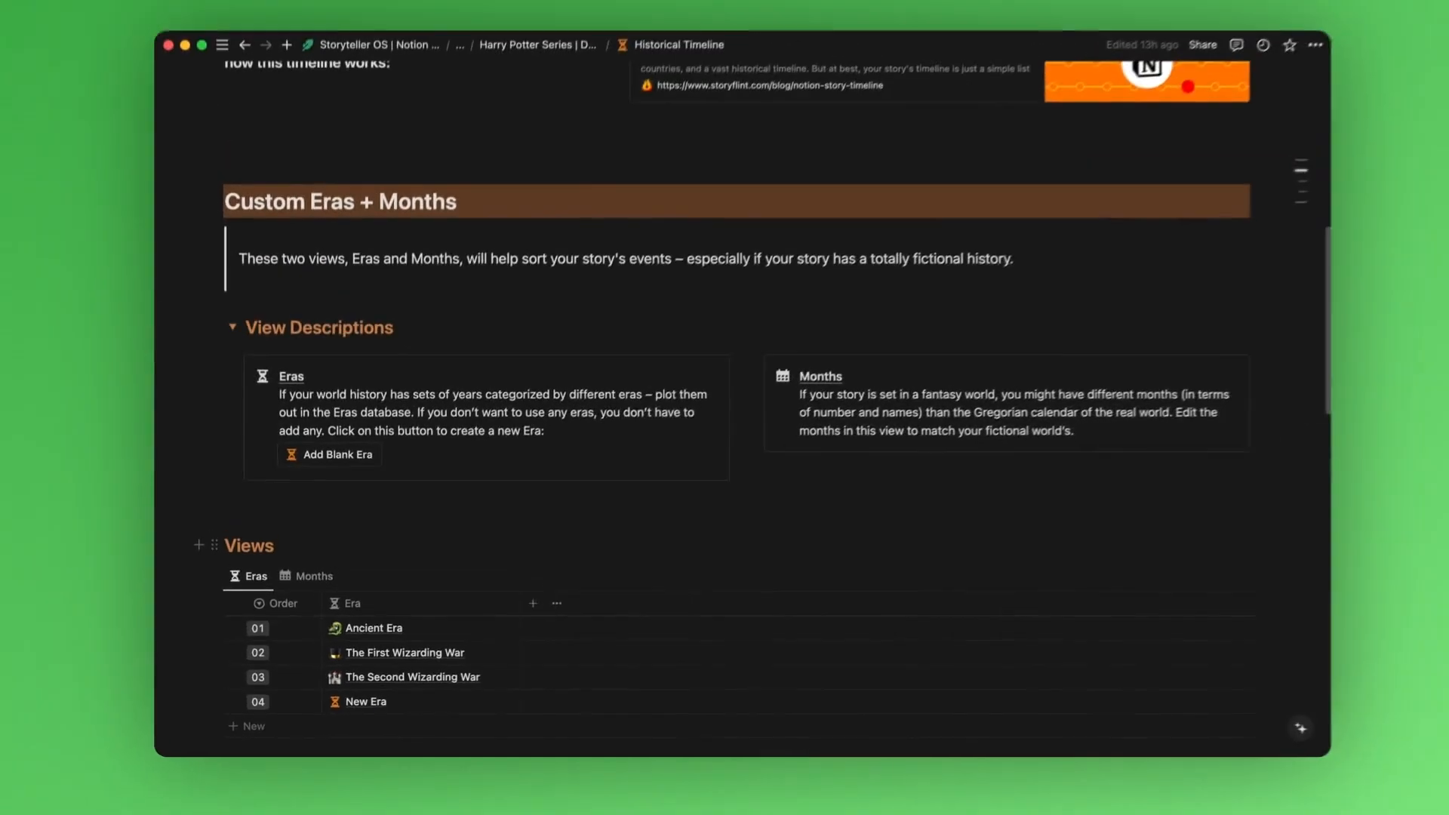
# Collapse the View Descriptions section and switch the Custom Eras + Months table to the Months view
pyautogui.click(234, 344)
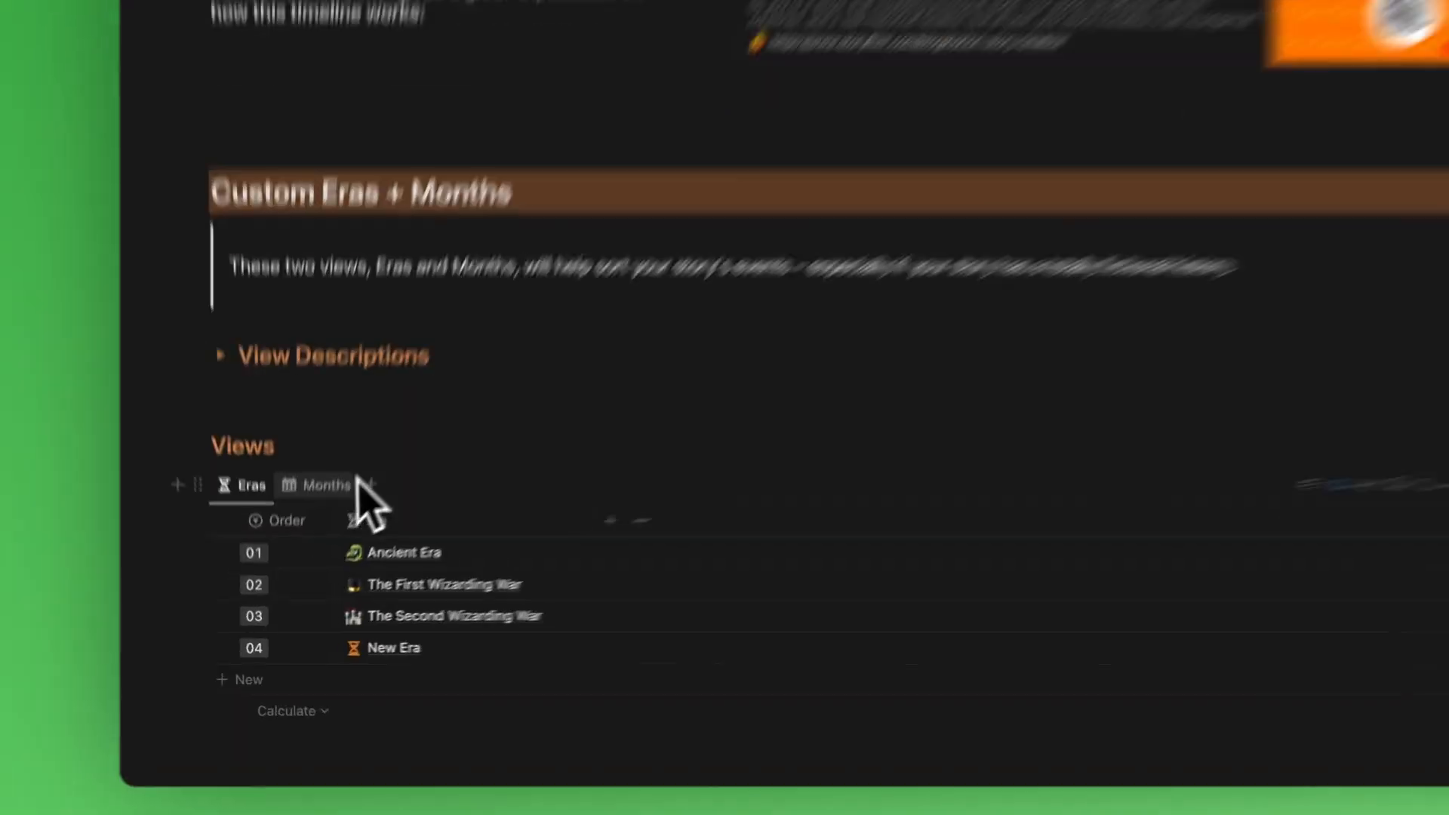
pyautogui.click(320, 441)
pyautogui.scroll(-5, 551, 344)
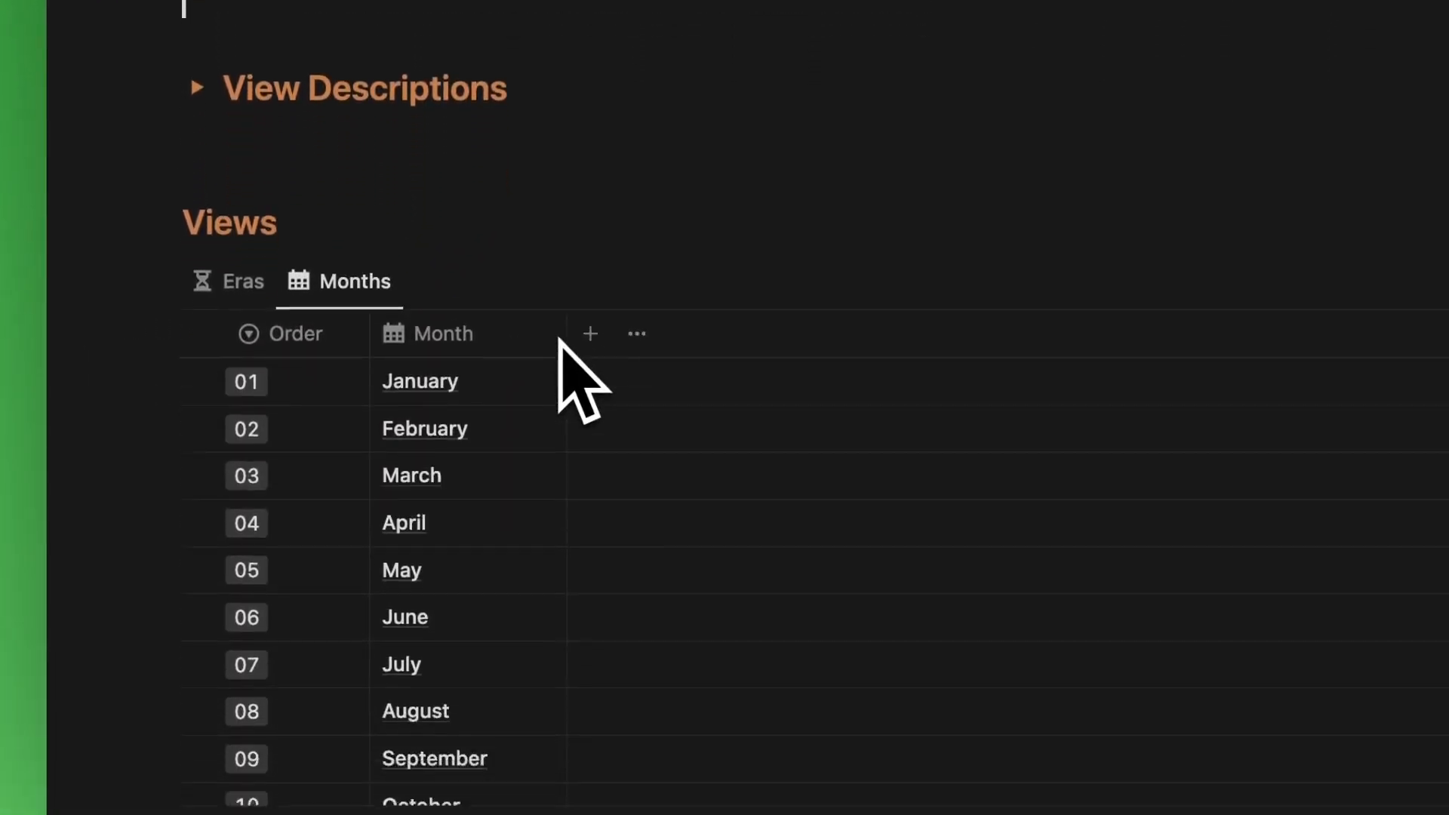
pyautogui.scroll(-1, 558, 340)
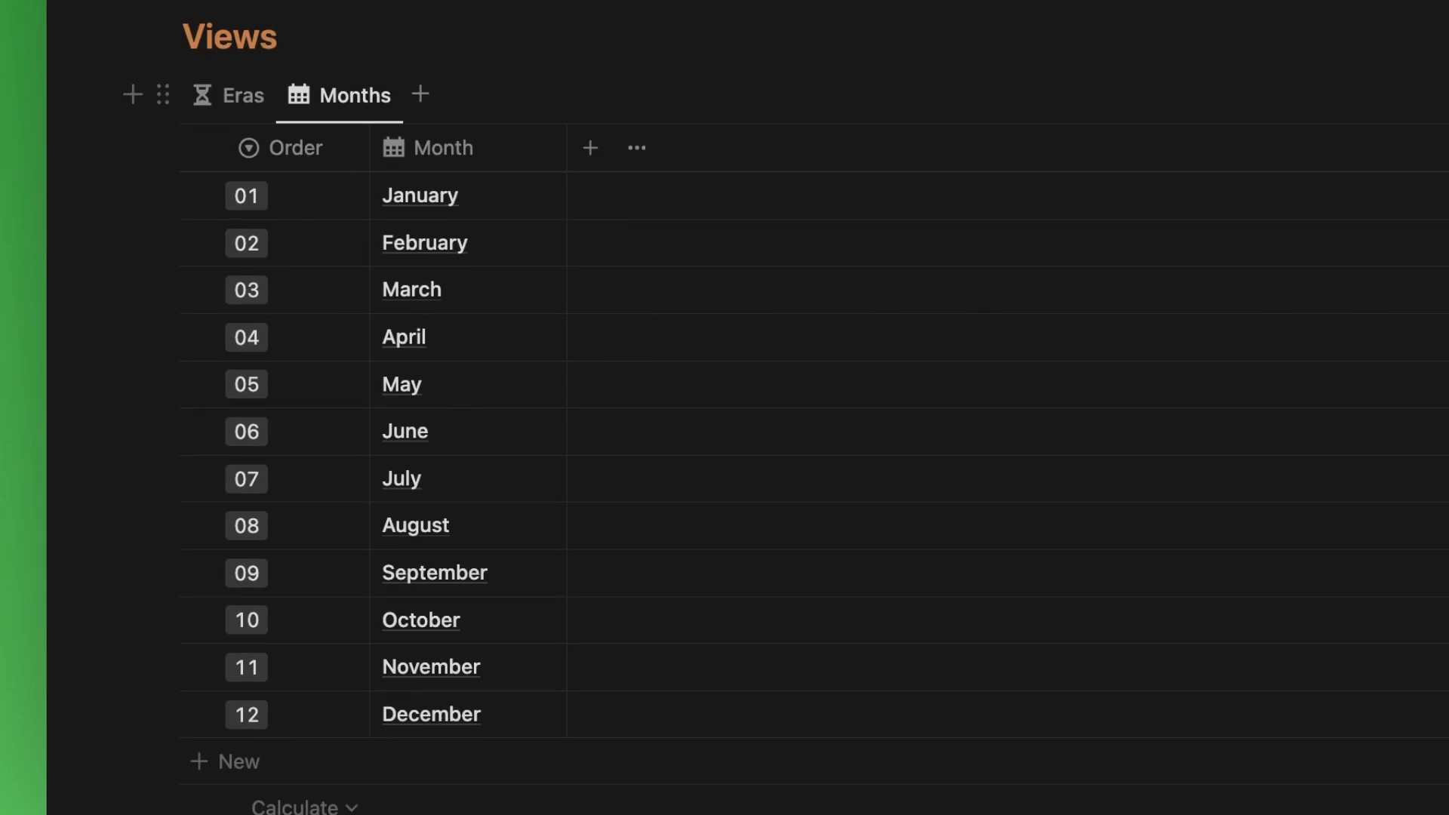
# Rename the month January to Month 1 and February to Month 2
pyautogui.doubleClick(419, 202)
pyautogui.write('Month 1')
pyautogui.doubleClick(422, 243)
pyautogui.write('Month 2')
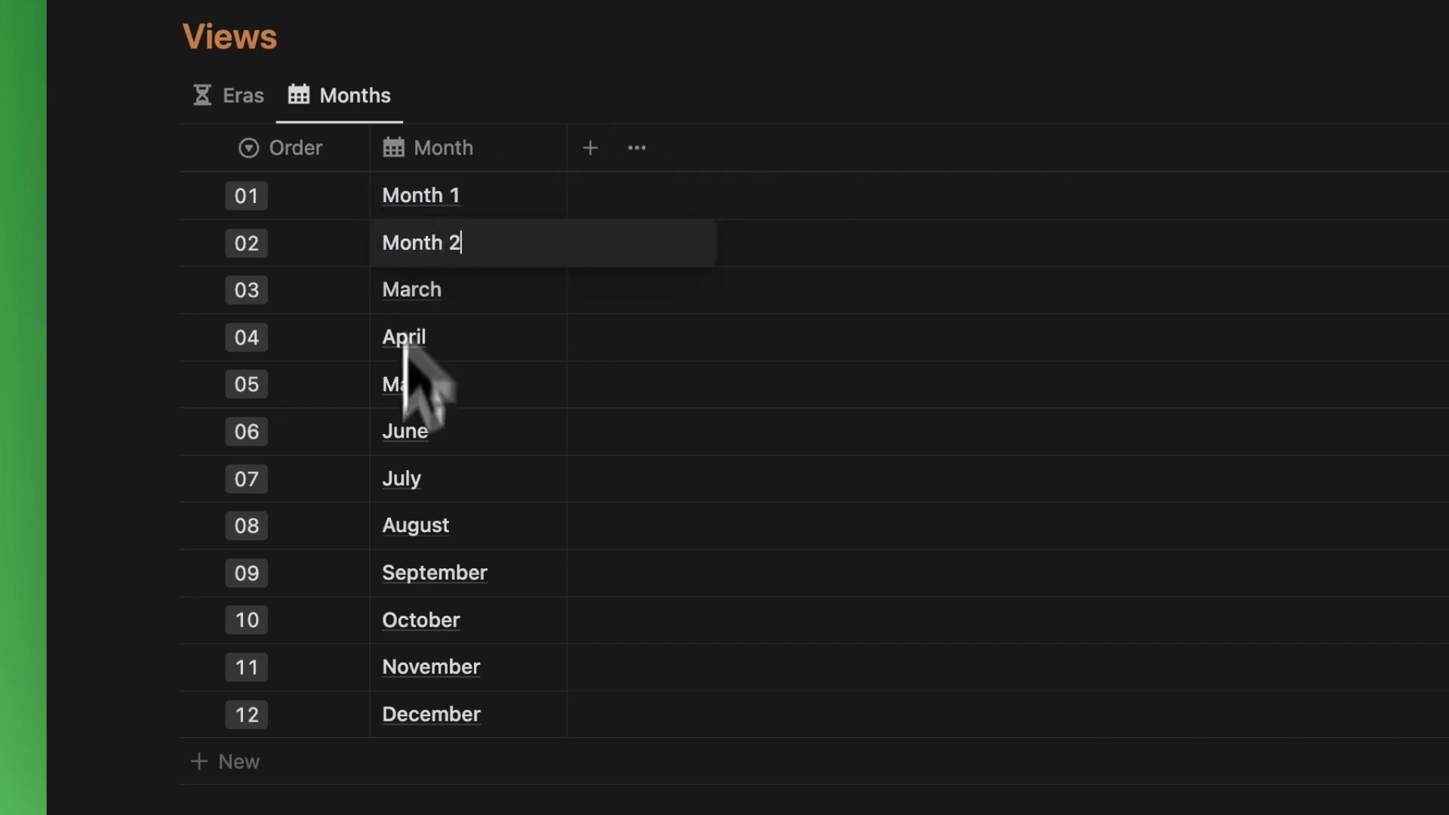
pyautogui.press('Escape')
# Add a new month named Thirteenth Month after December and set its order to 13
pyautogui.click(254, 770)
pyautogui.write('Thirt')
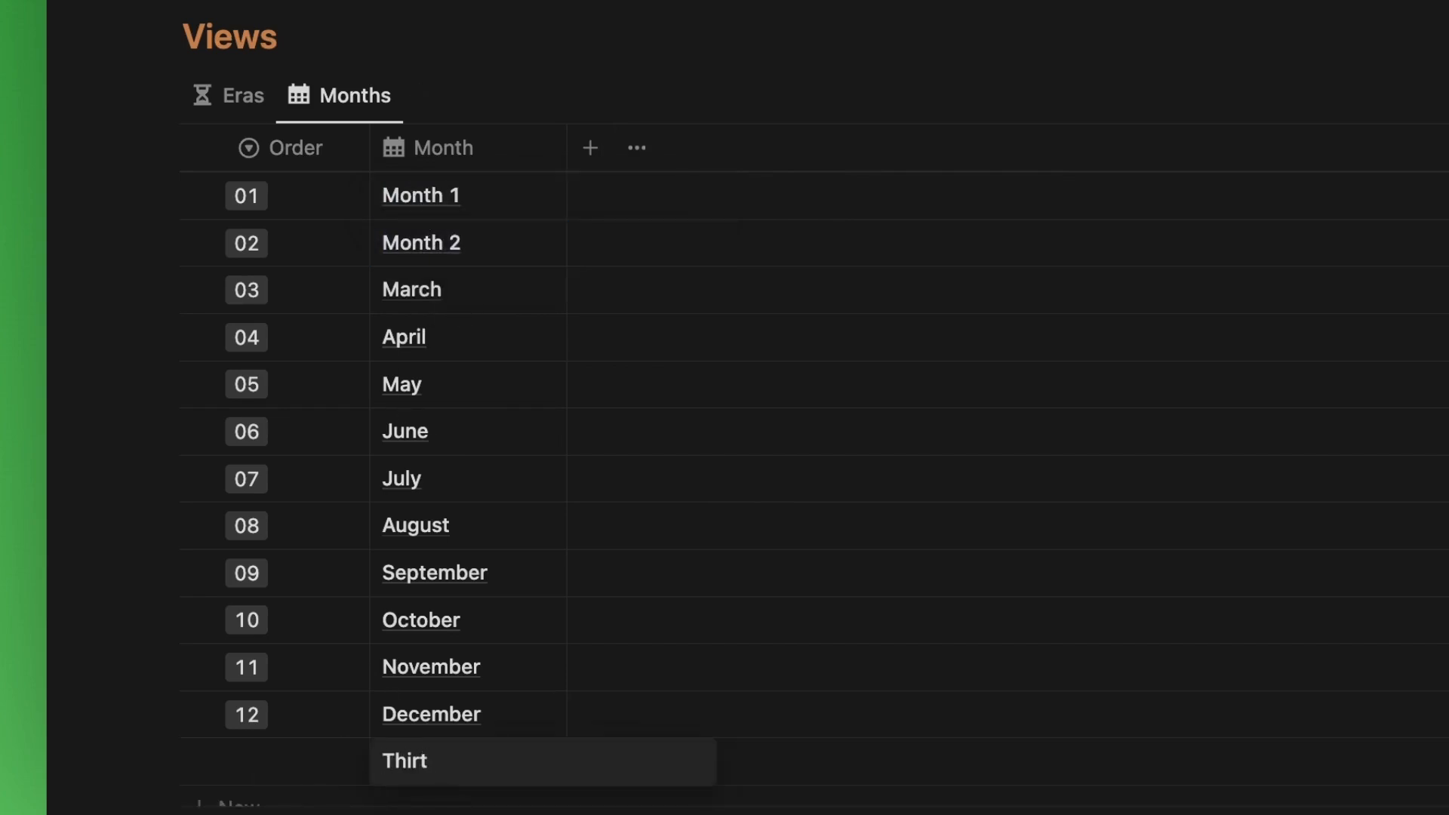
pyautogui.write('eenth Month')
pyautogui.press('Escape')
pyautogui.click(247, 762)
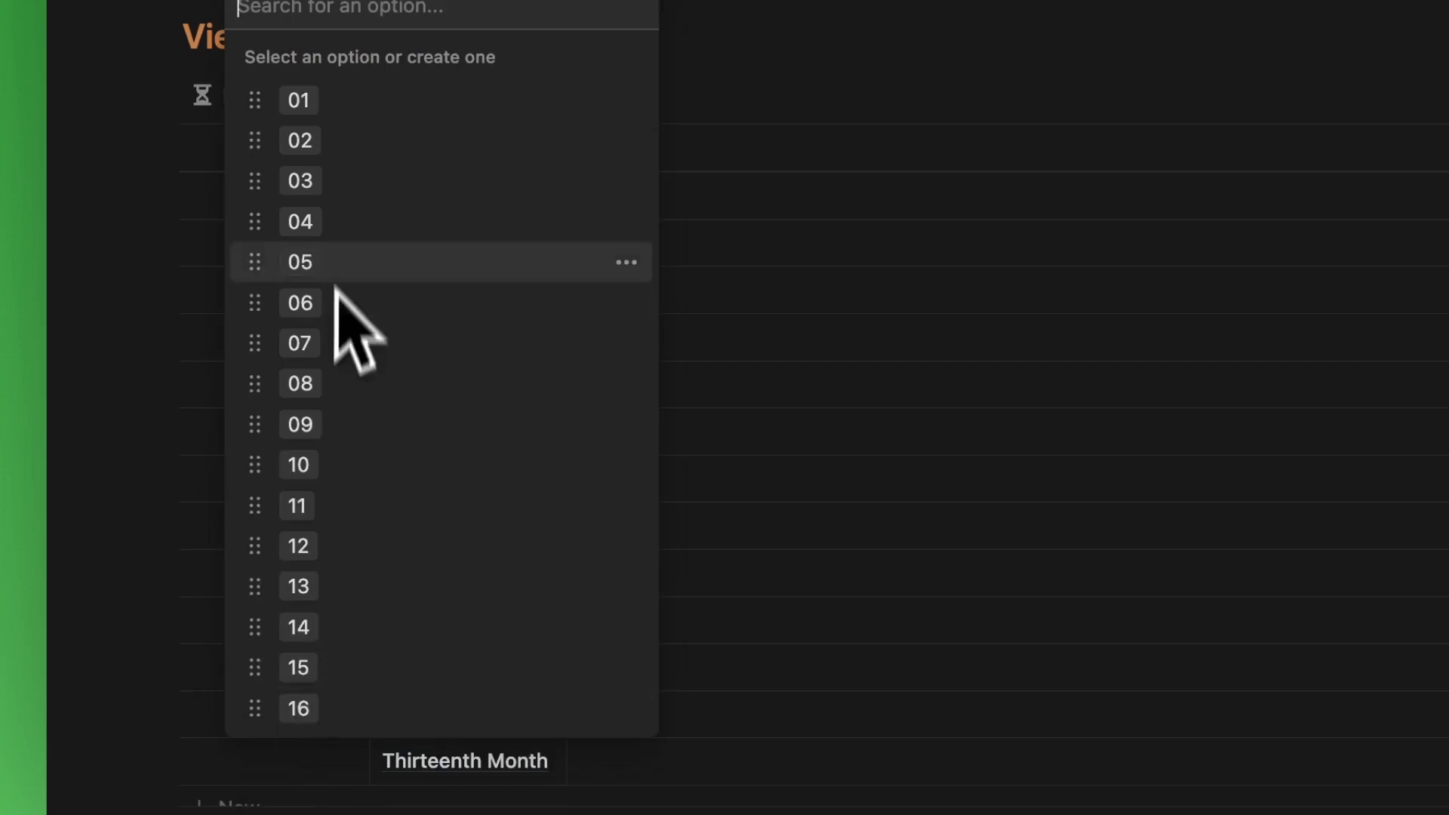
pyautogui.click(408, 586)
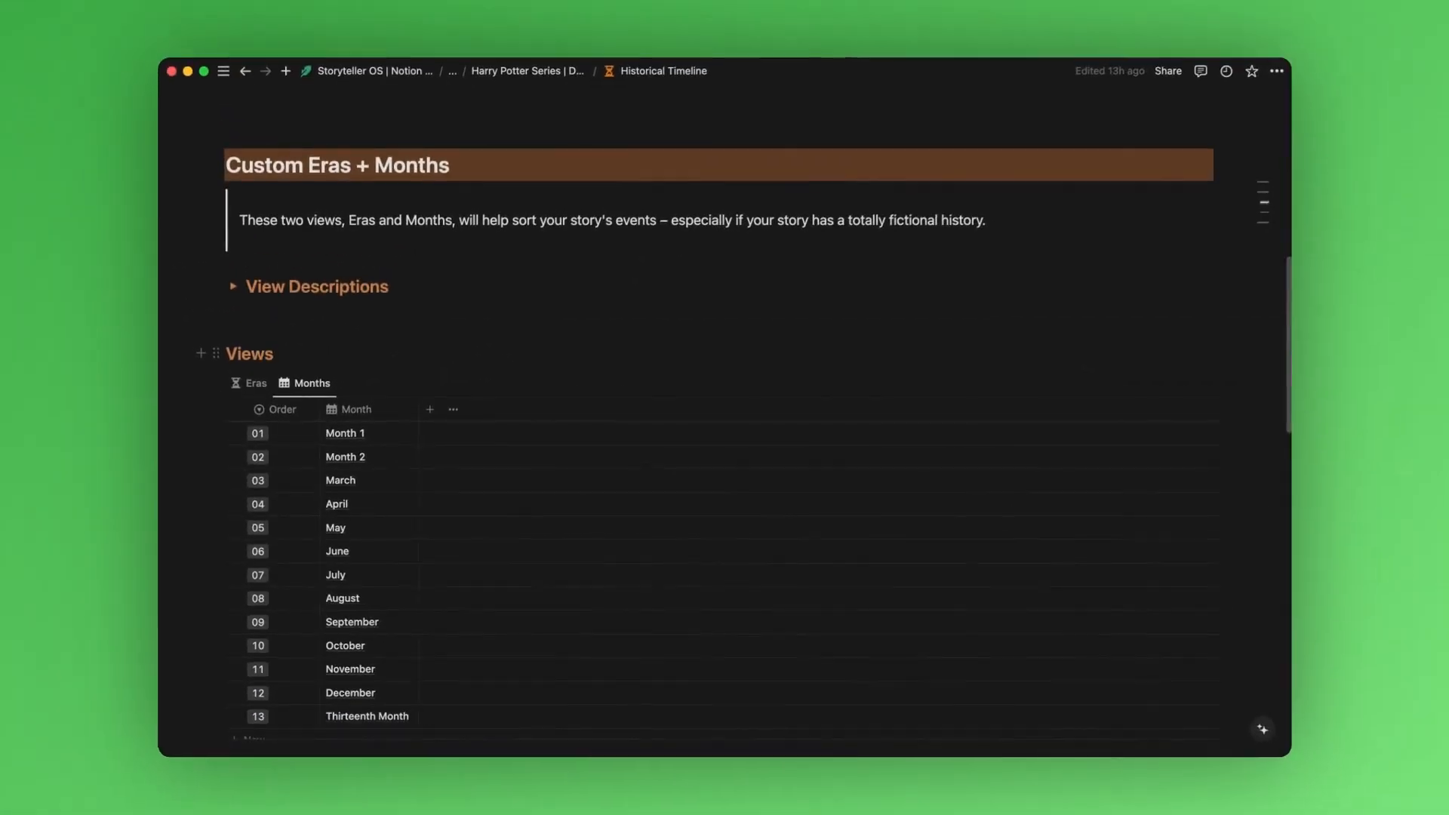
# Undo the two month renames and the addition of the Thirteenth Month
pyautogui.press('super+z')
pyautogui.press('super+z')
pyautogui.press('super+z')
pyautogui.press('super+z')
pyautogui.press('super+z')
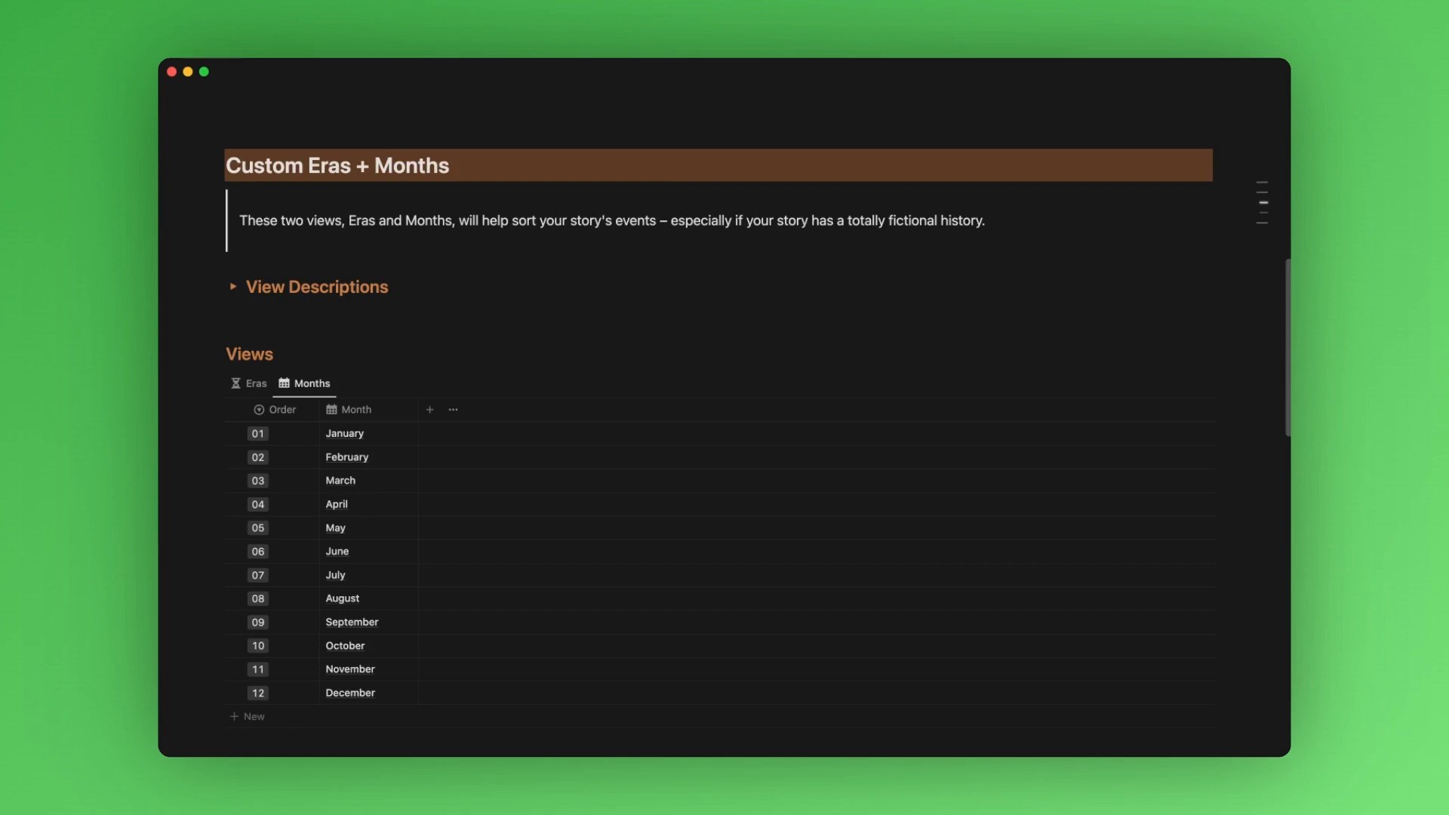
# Collapse and re-expand the Ancient Era and The First Wizarding War groups in the Events Timeline
pyautogui.scroll(-10, 424, 342)
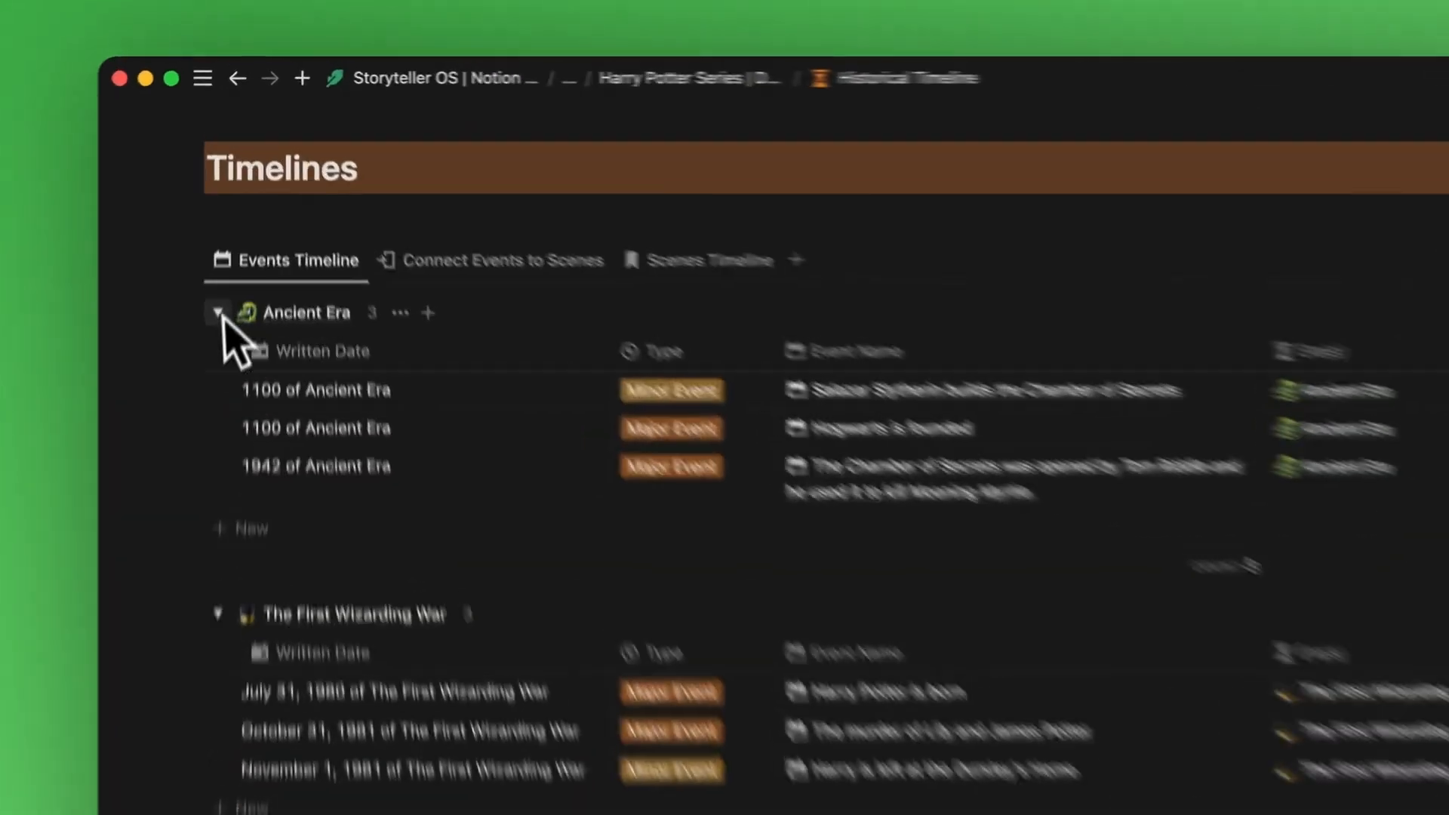
pyautogui.click(234, 218)
pyautogui.click(209, 447)
pyautogui.click(209, 447)
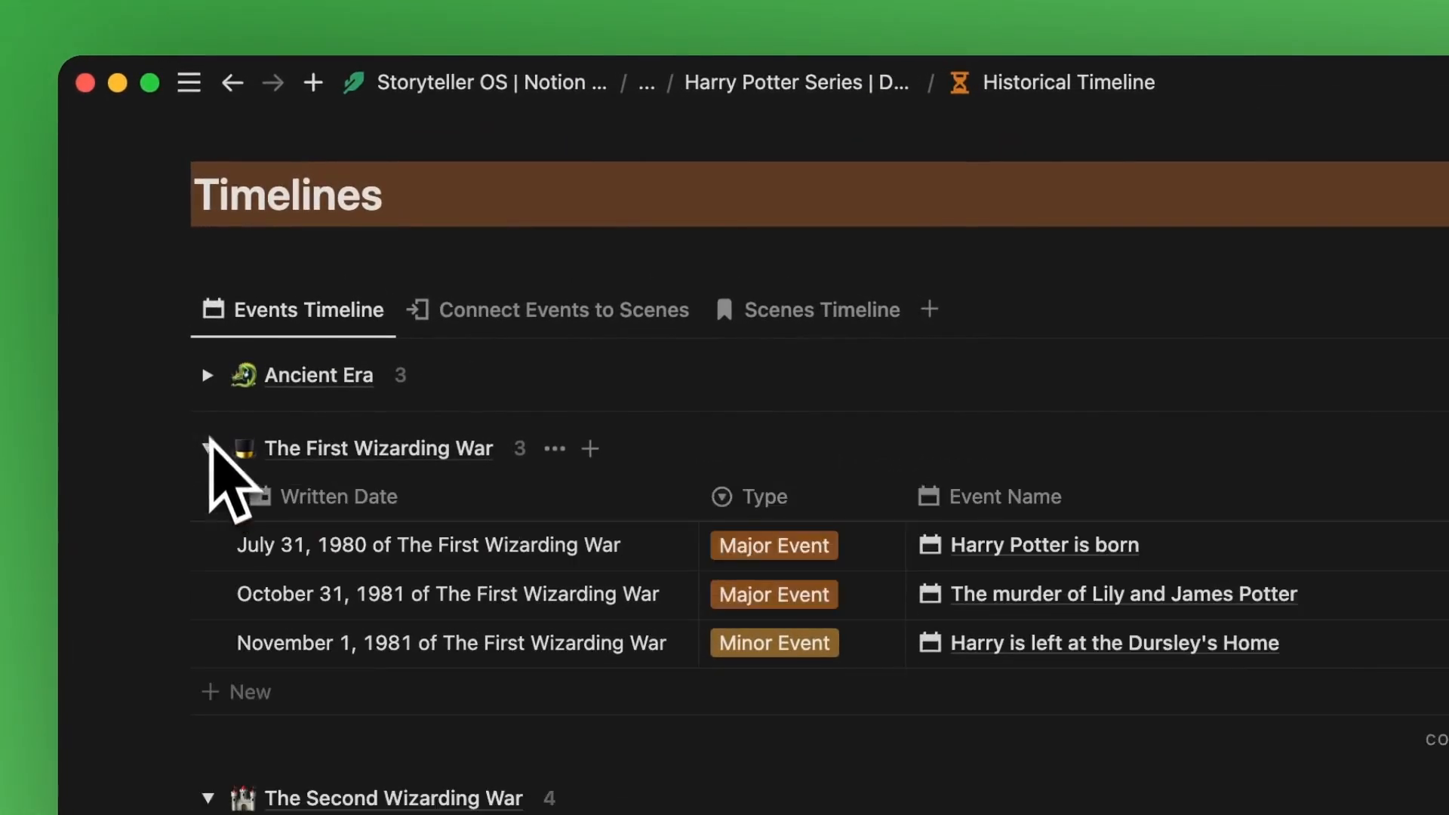
pyautogui.click(208, 373)
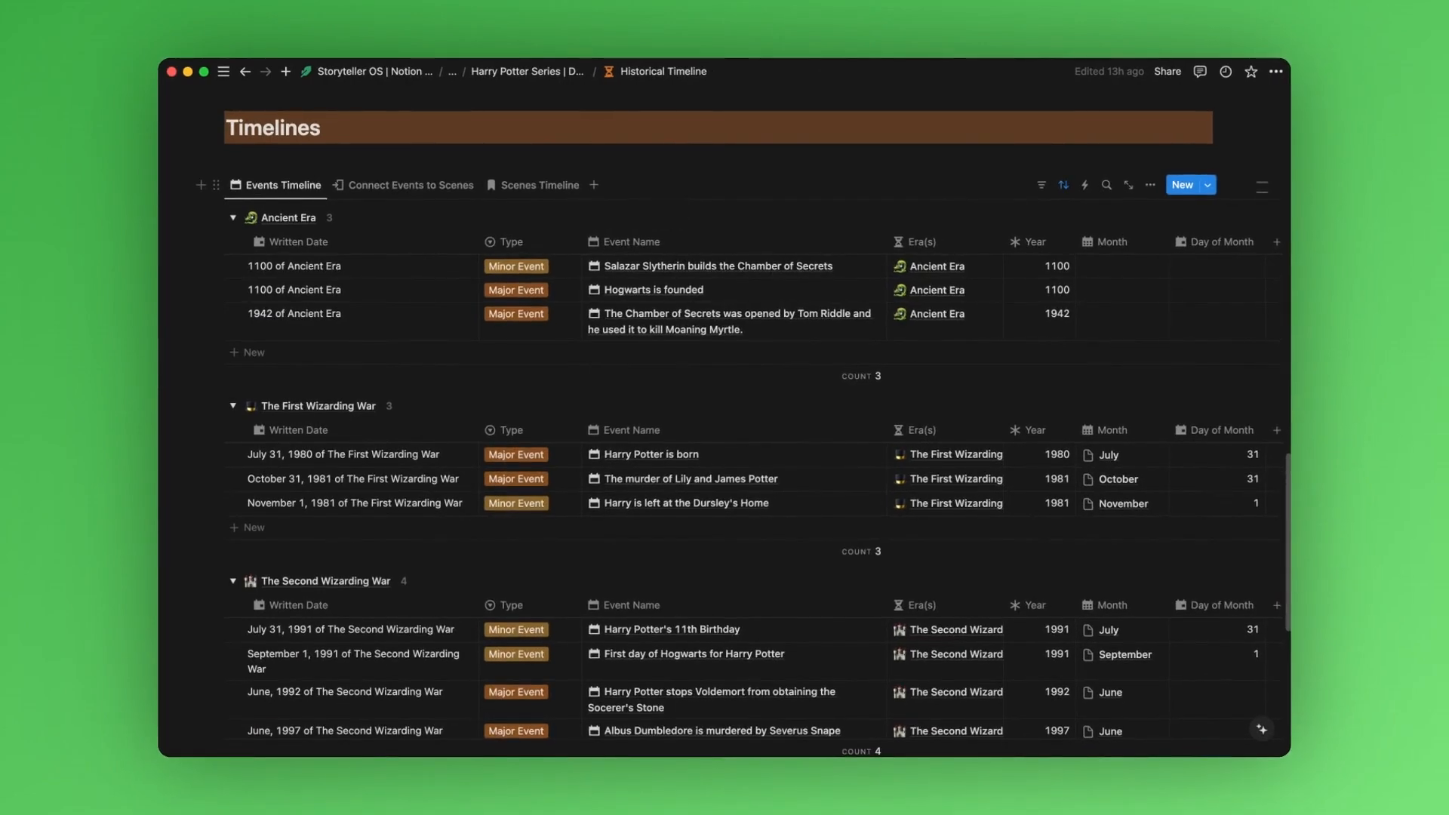
# Try reordering the era groups in the Events Timeline's group settings and restore their original order
pyautogui.click(1151, 185)
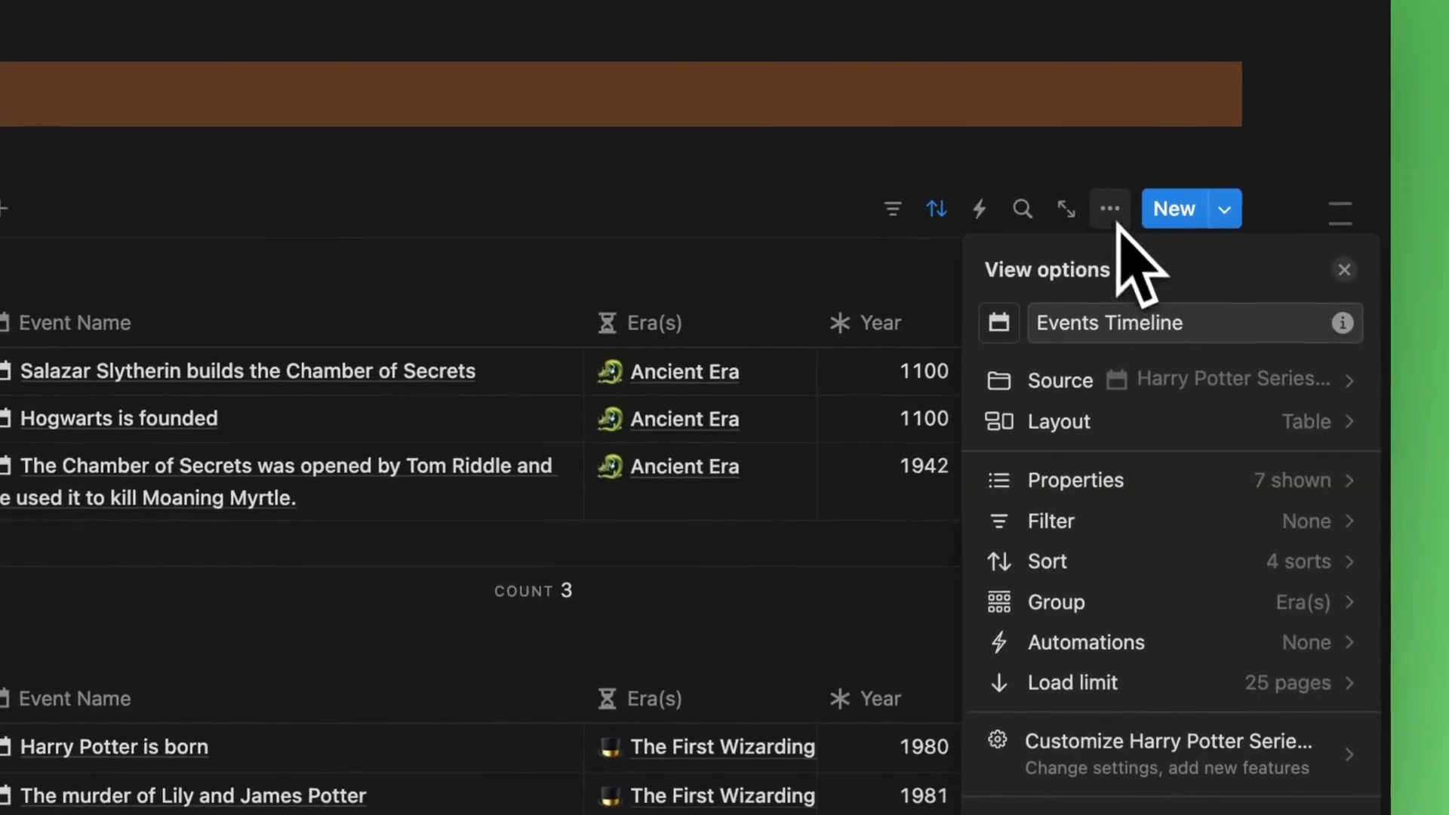
pyautogui.click(1139, 602)
pyautogui.moveTo(990, 557); pyautogui.dragTo(1001, 613)
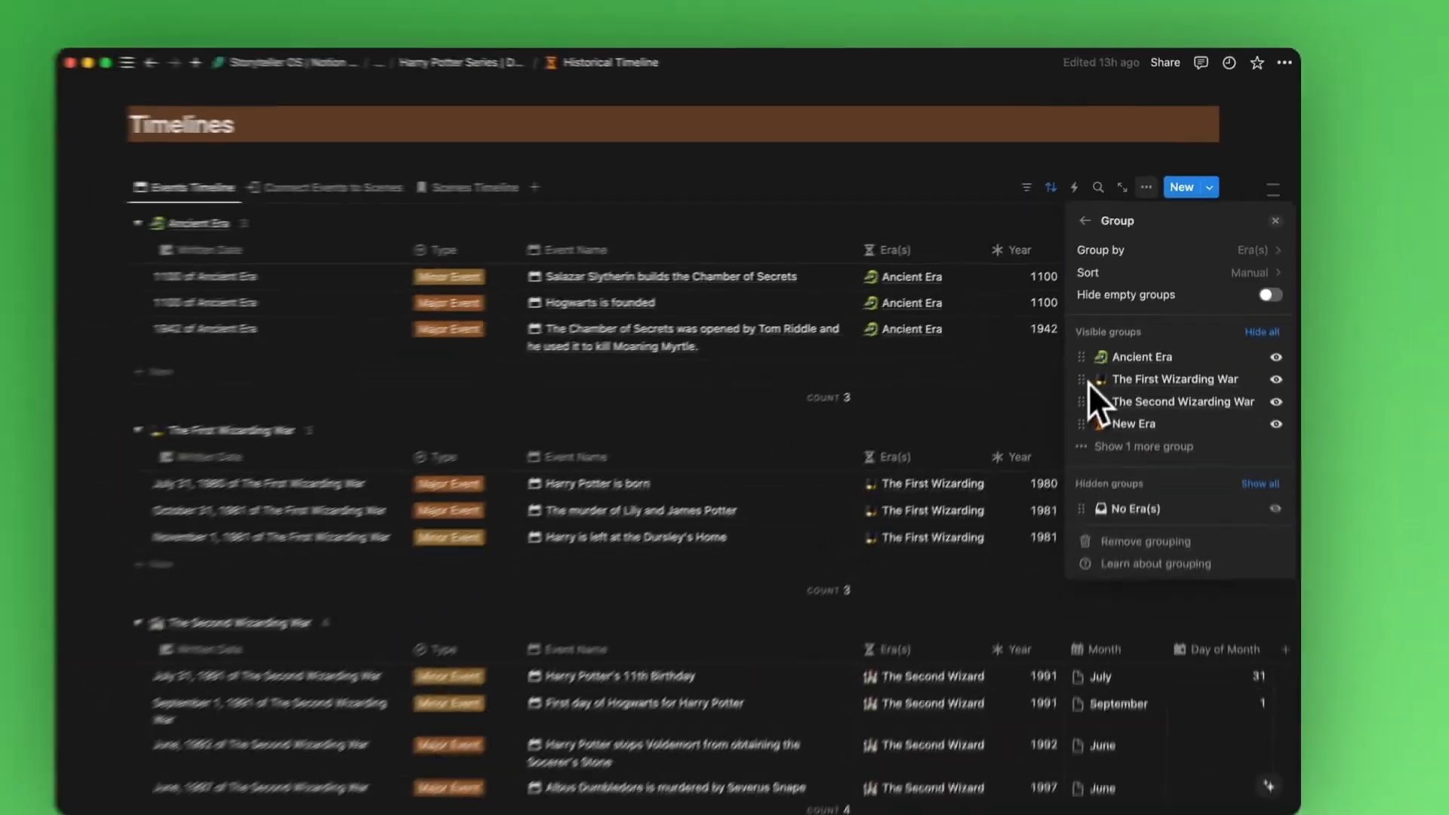
pyautogui.moveTo(1096, 388)
pyautogui.mouseDown()
pyautogui.moveTo(1093, 337)
pyautogui.moveTo(1093, 367)
pyautogui.mouseUp()
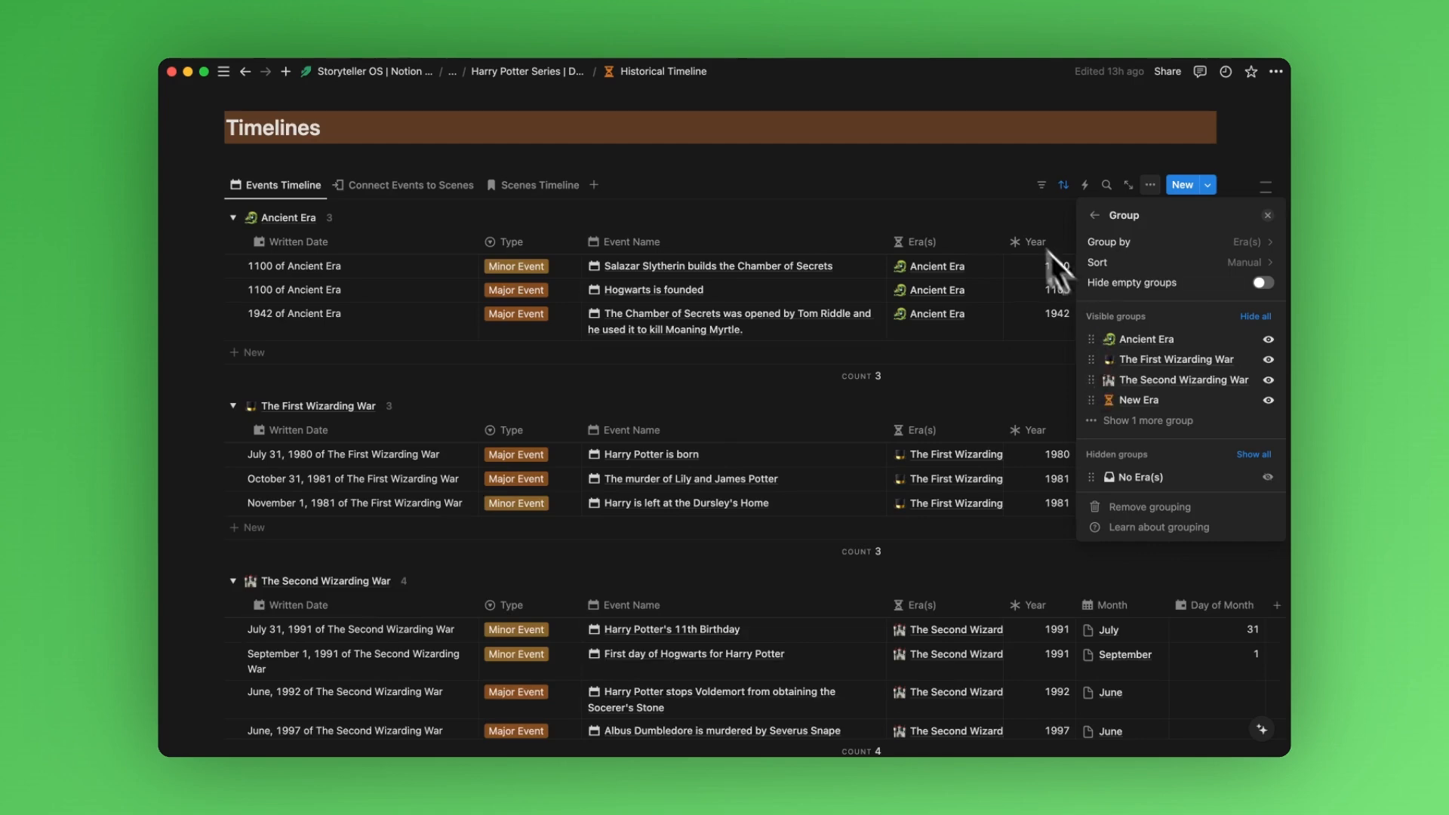
pyautogui.click(967, 179)
# Add an event to The Second Wizarding War named "Harry Potter travels into the Chamber of Secrets and defeats the Basilisk and the ghost of Tom Riddle"
pyautogui.scroll(-3, 944, 302)
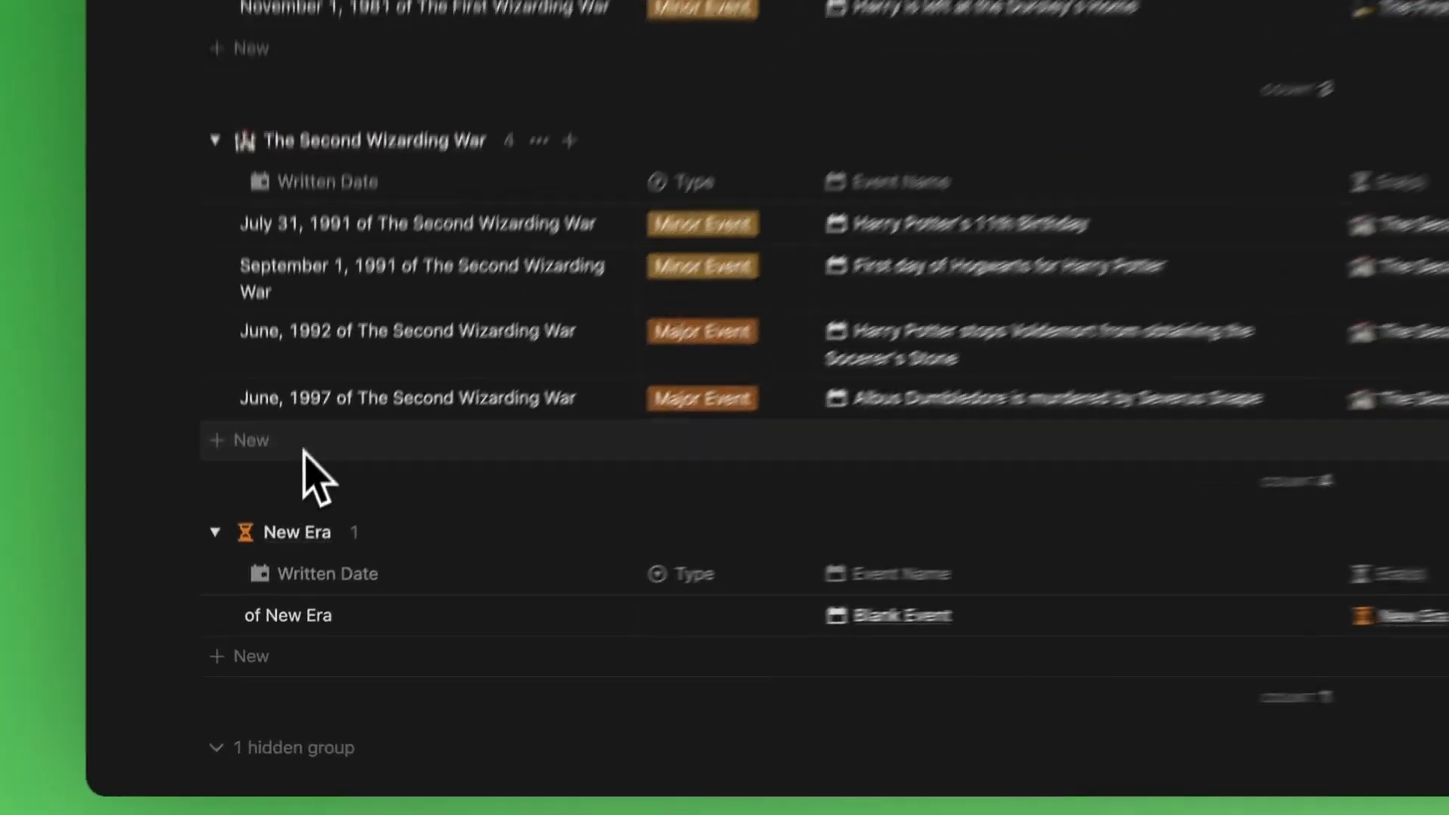
pyautogui.click(304, 451)
pyautogui.tripleClick(927, 449)
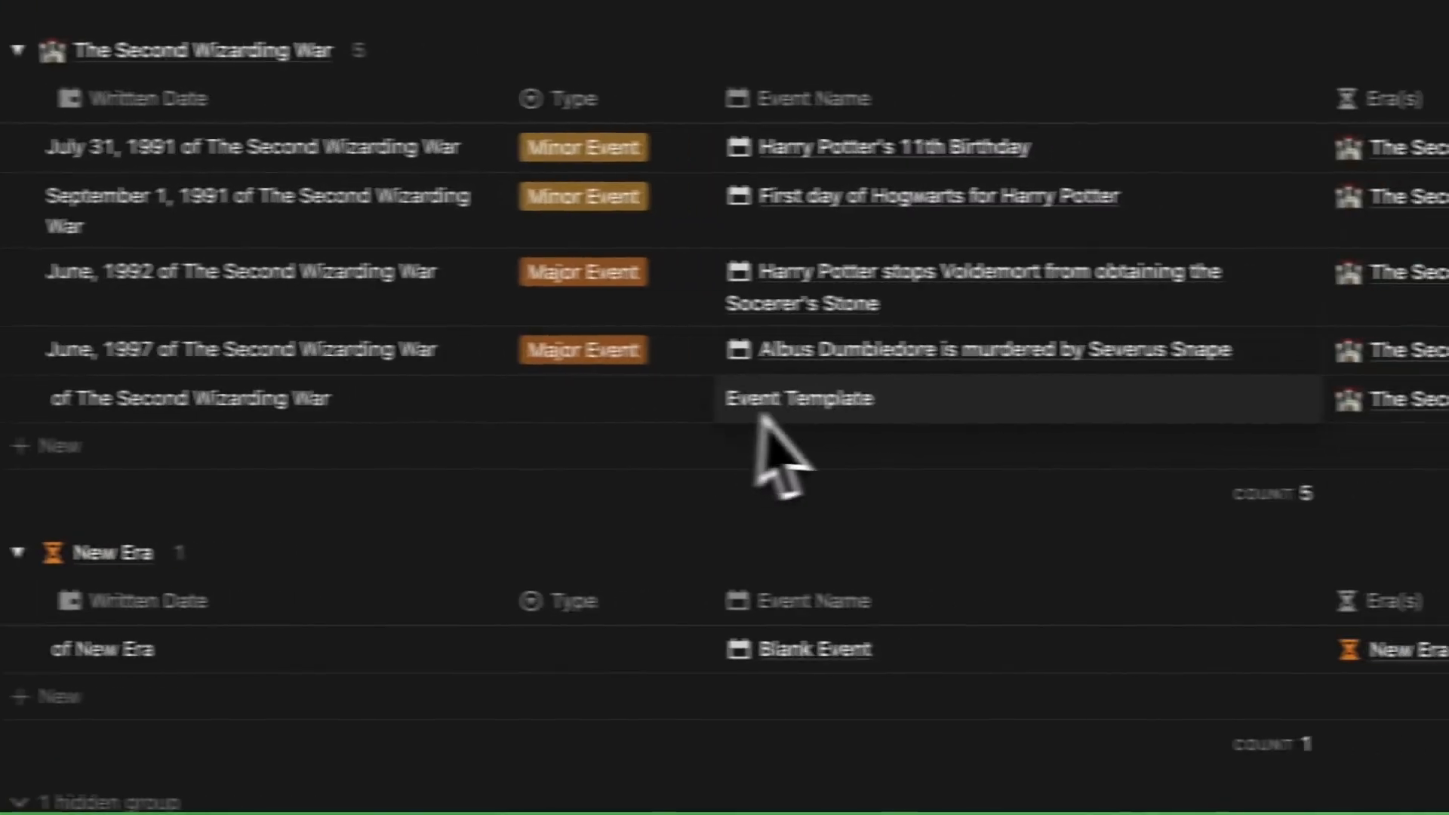
pyautogui.write('Harry Potter trave')
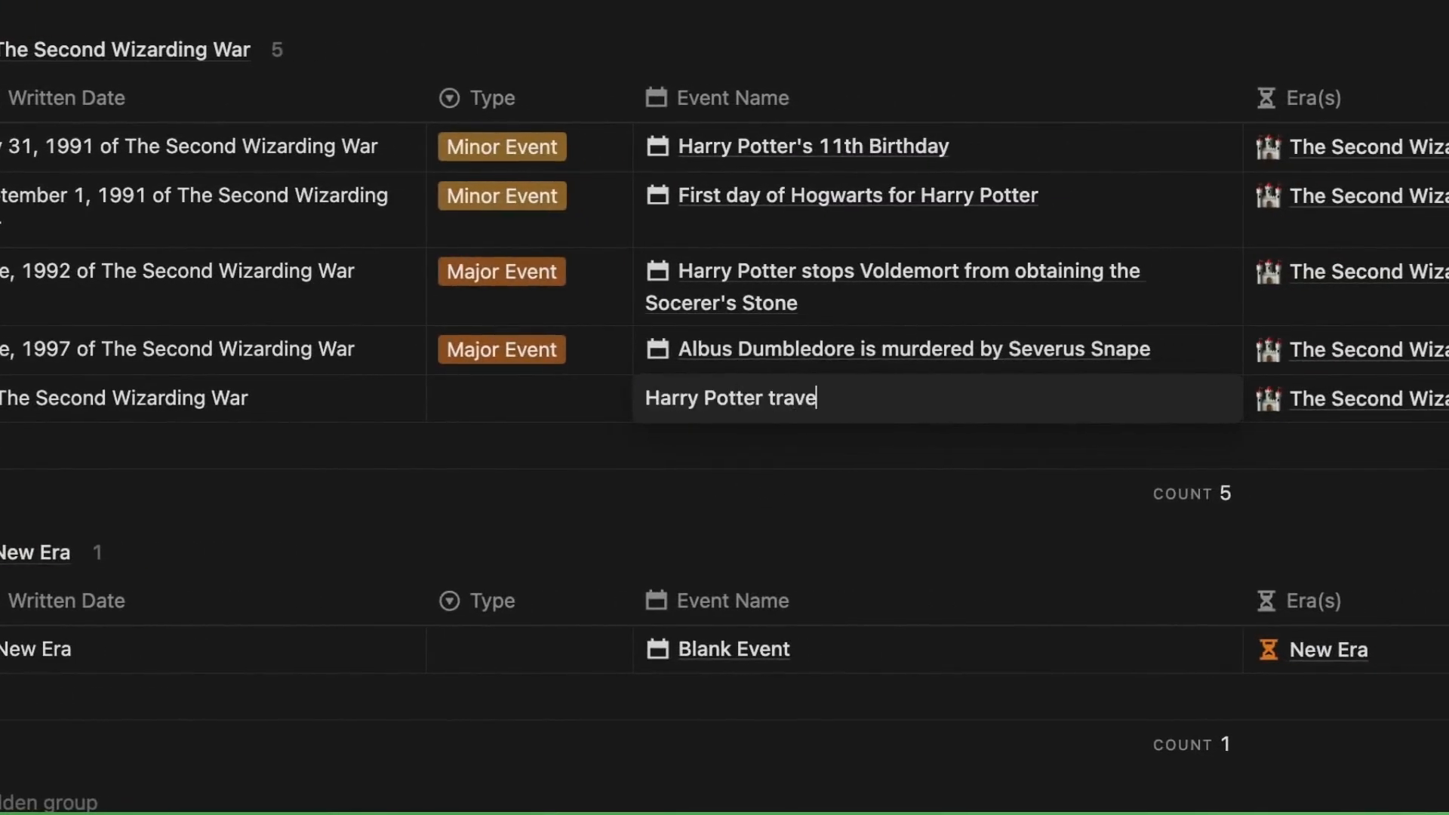
pyautogui.write('ls into the Chamber of Secrets and defeats the Basilisk and the ghost of Tom Riddle')
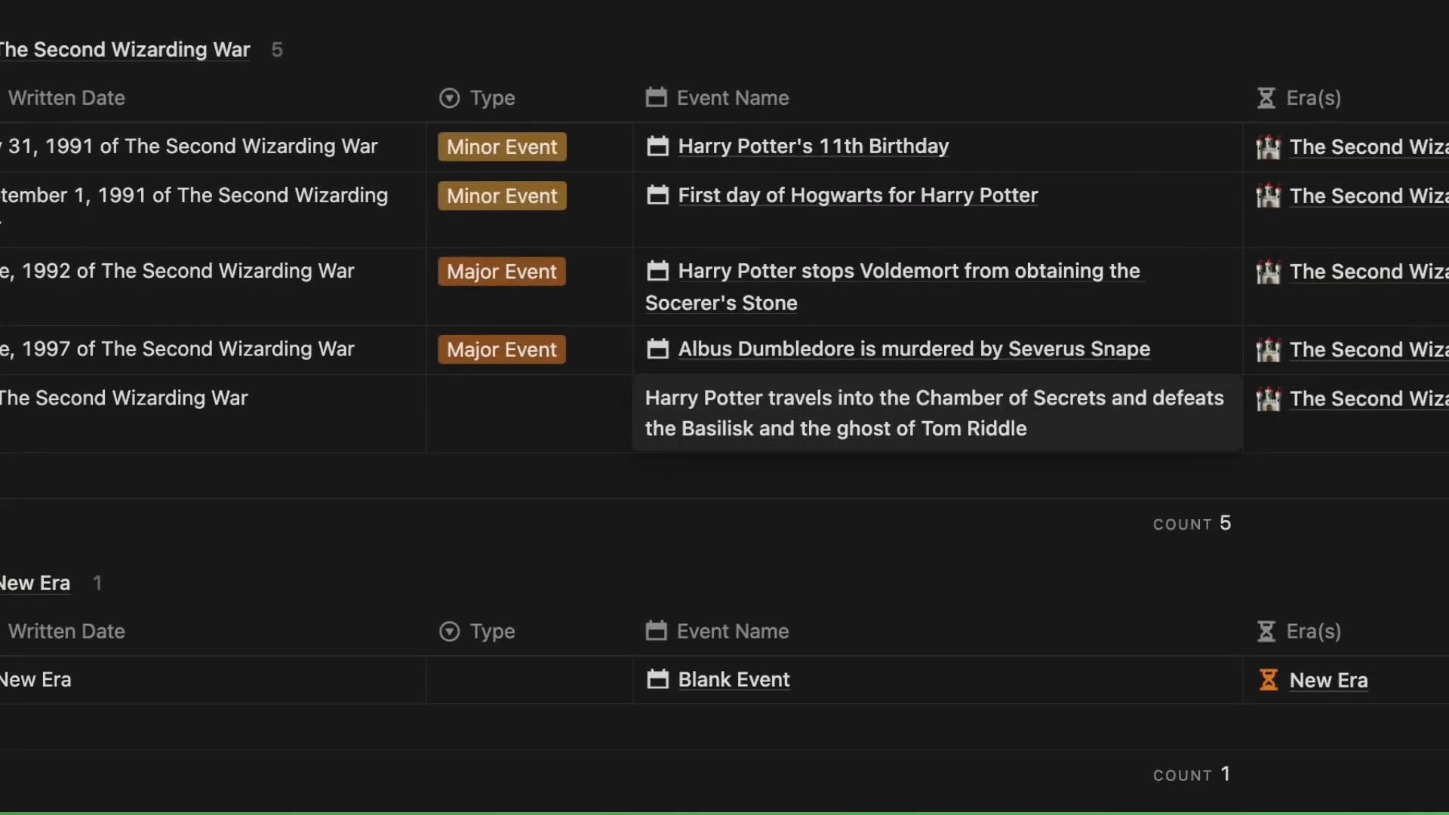
pyautogui.press('Escape')
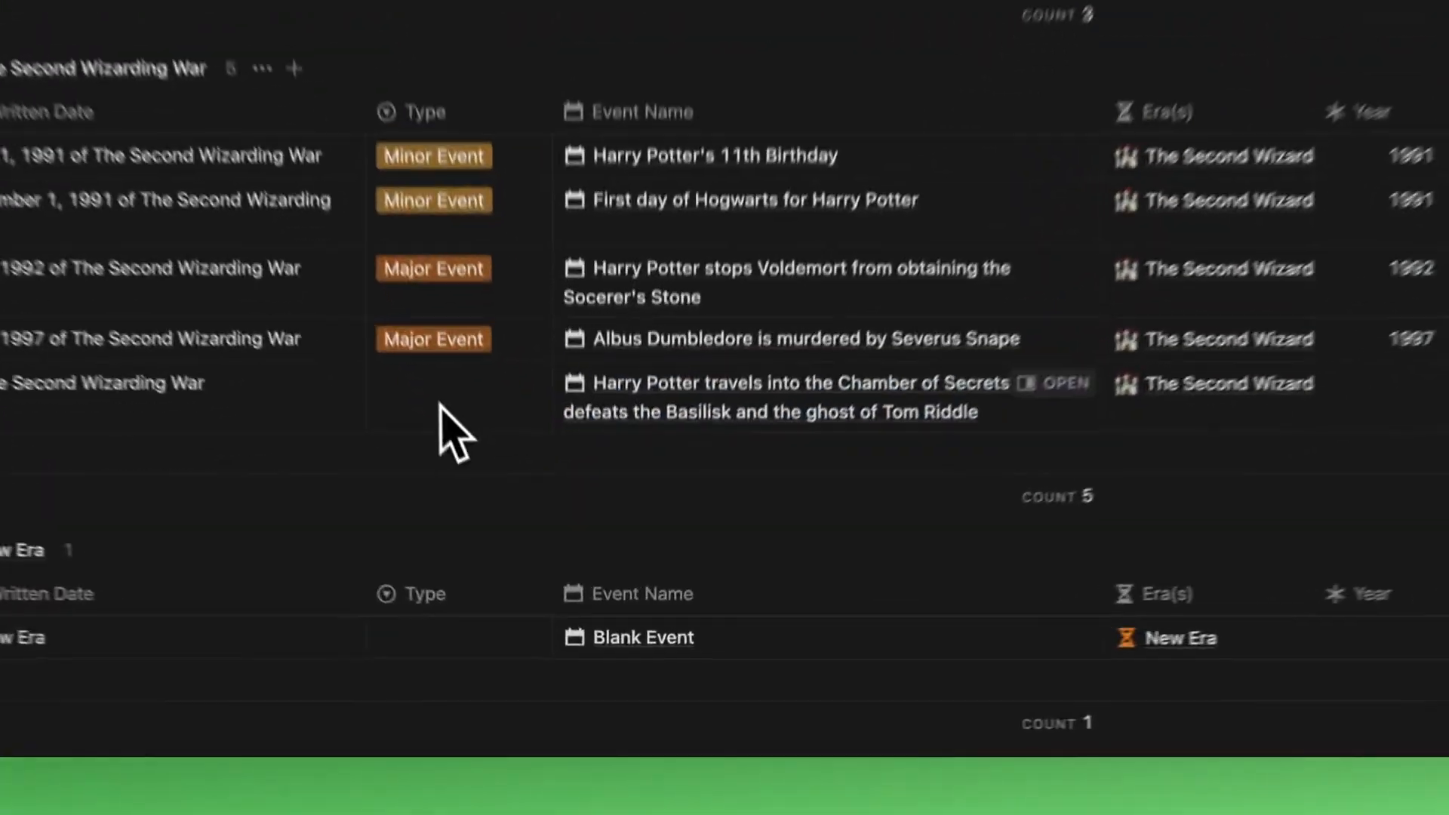
# Examine the available event types and the linked era for the Chamber of Secrets event
pyautogui.click(519, 560)
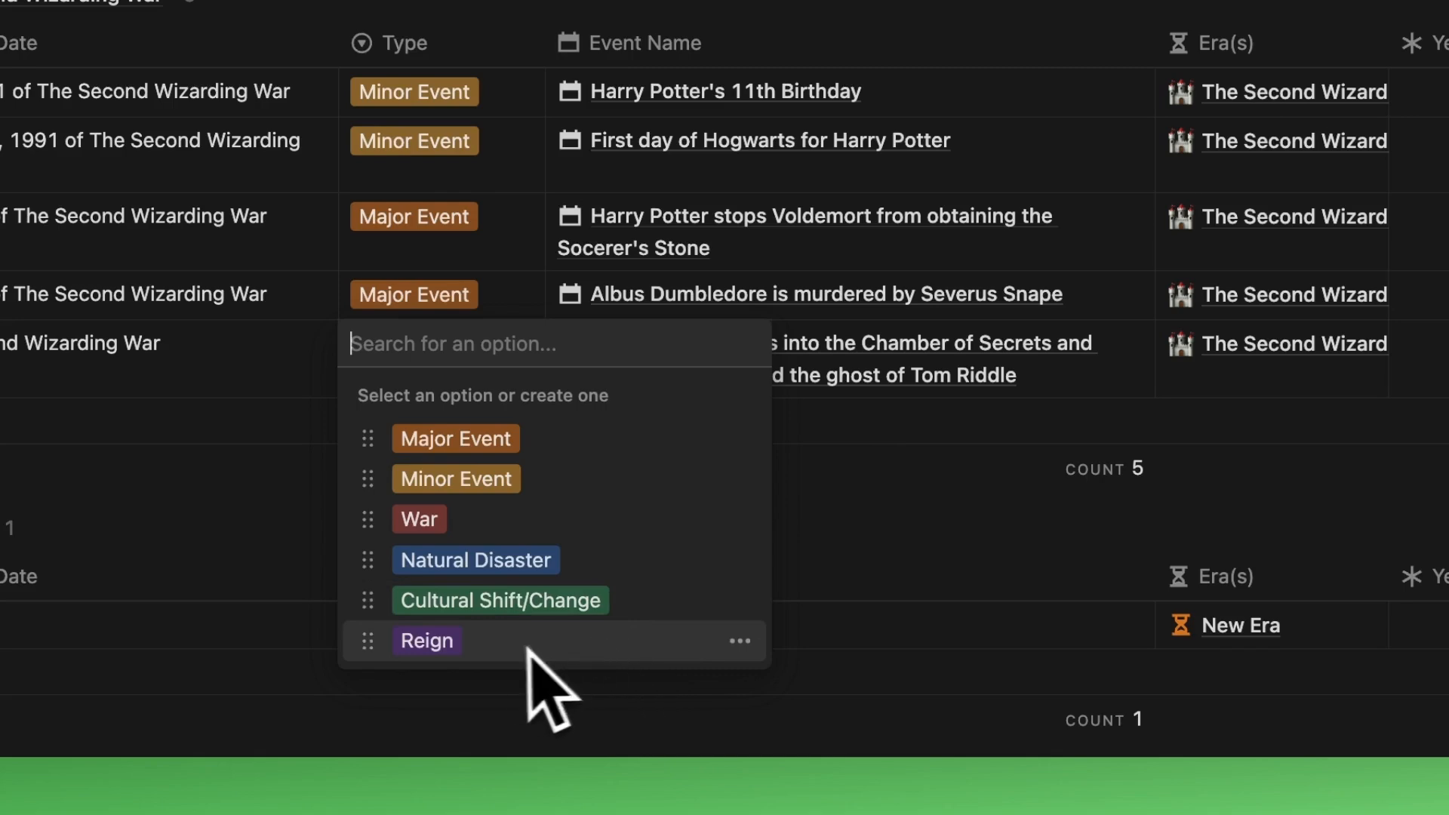
pyautogui.press('Escape')
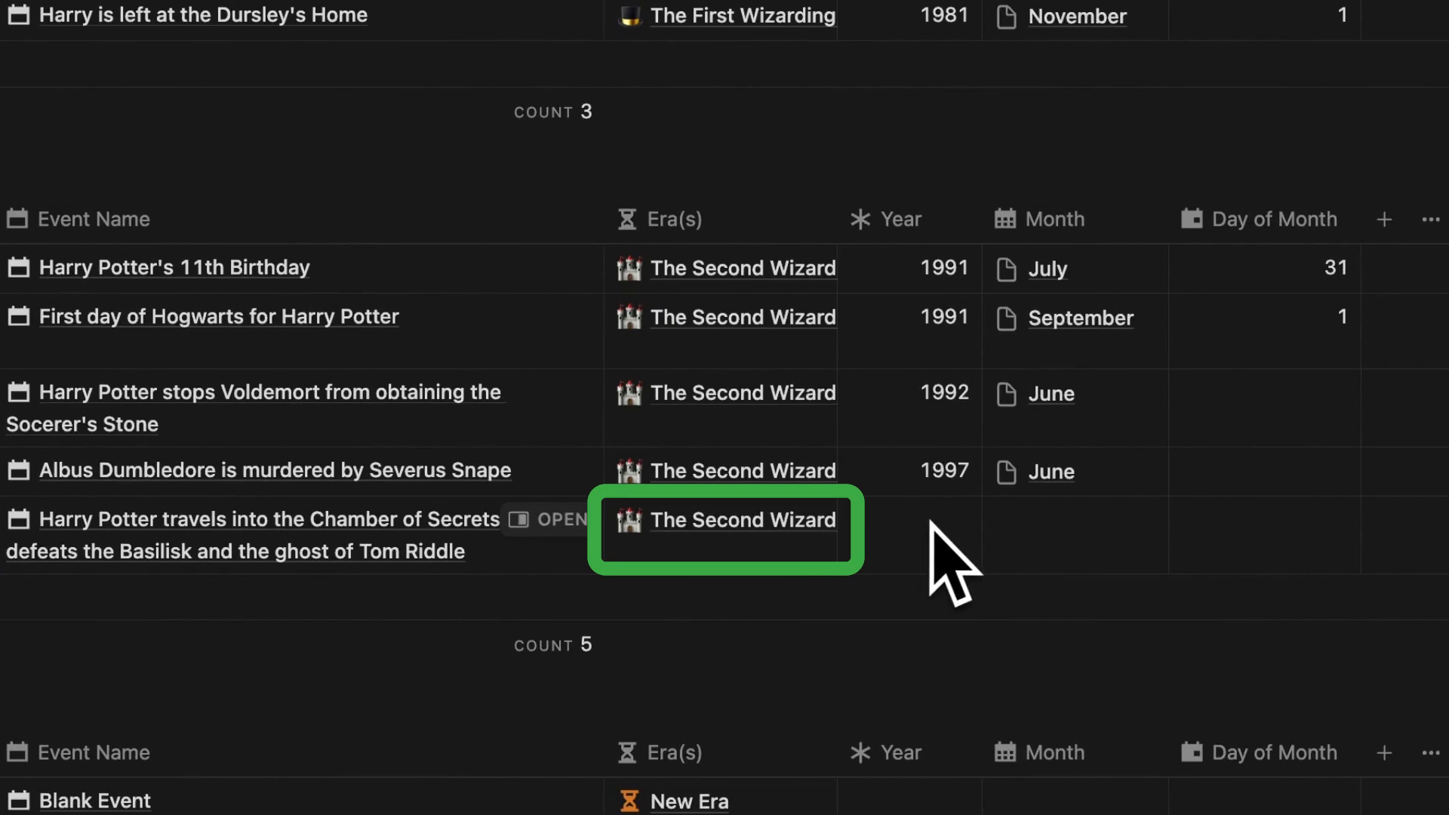
pyautogui.click(755, 578)
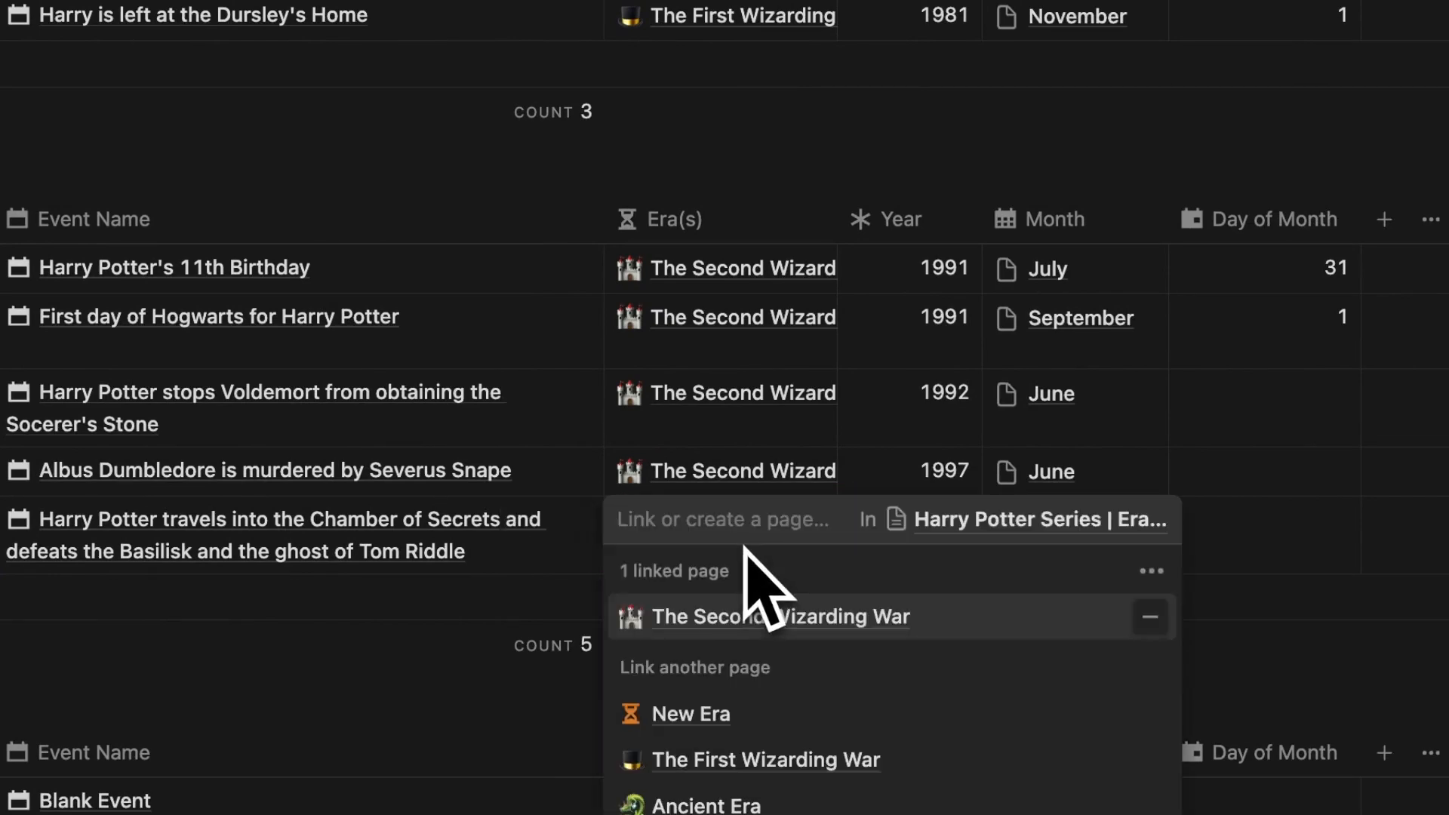
pyautogui.click(823, 243)
# Set the year of the event about defeating the Basilisk to 1993
pyautogui.click(911, 537)
pyautogui.write('1993')
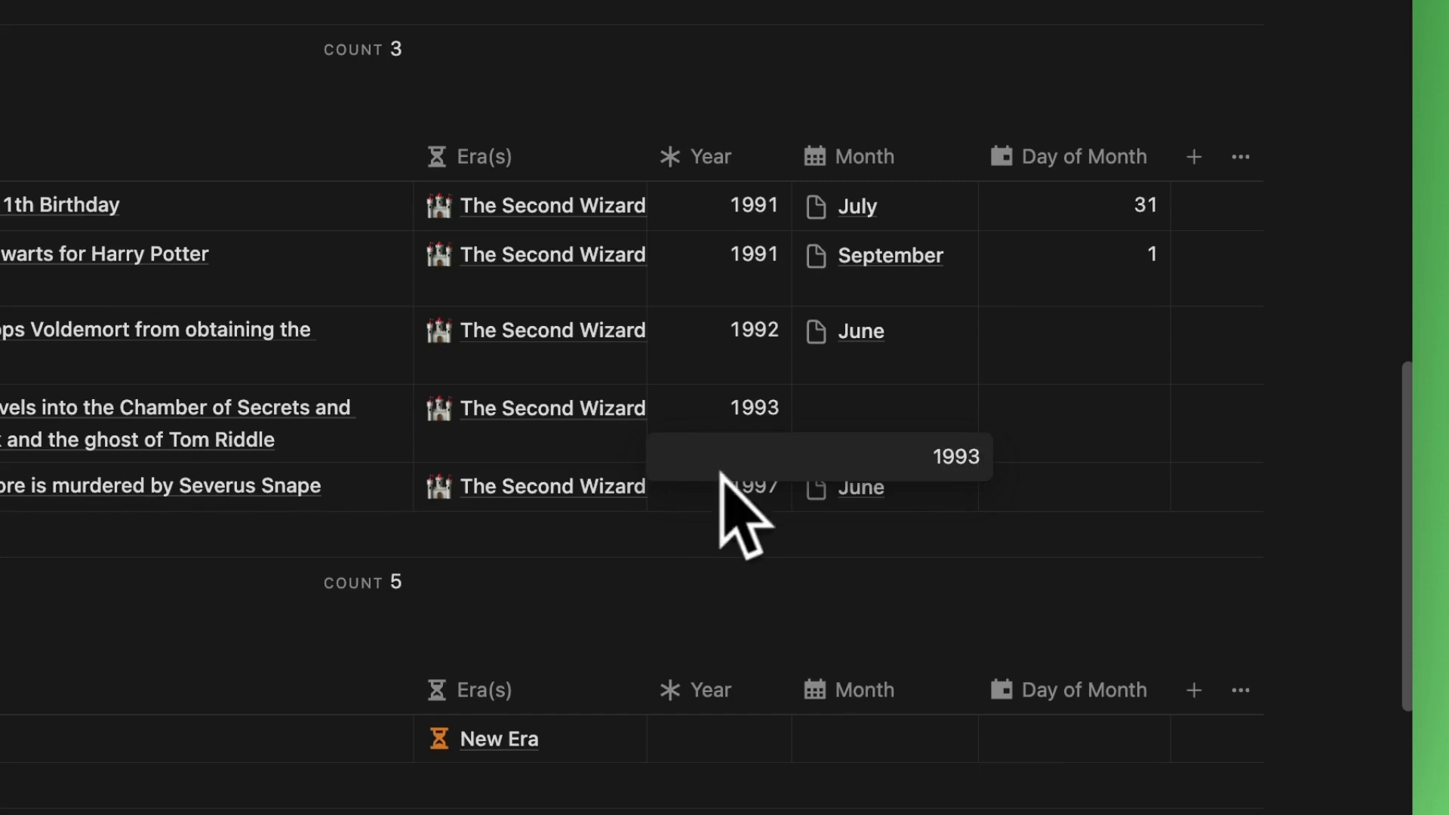
pyautogui.press('Return')
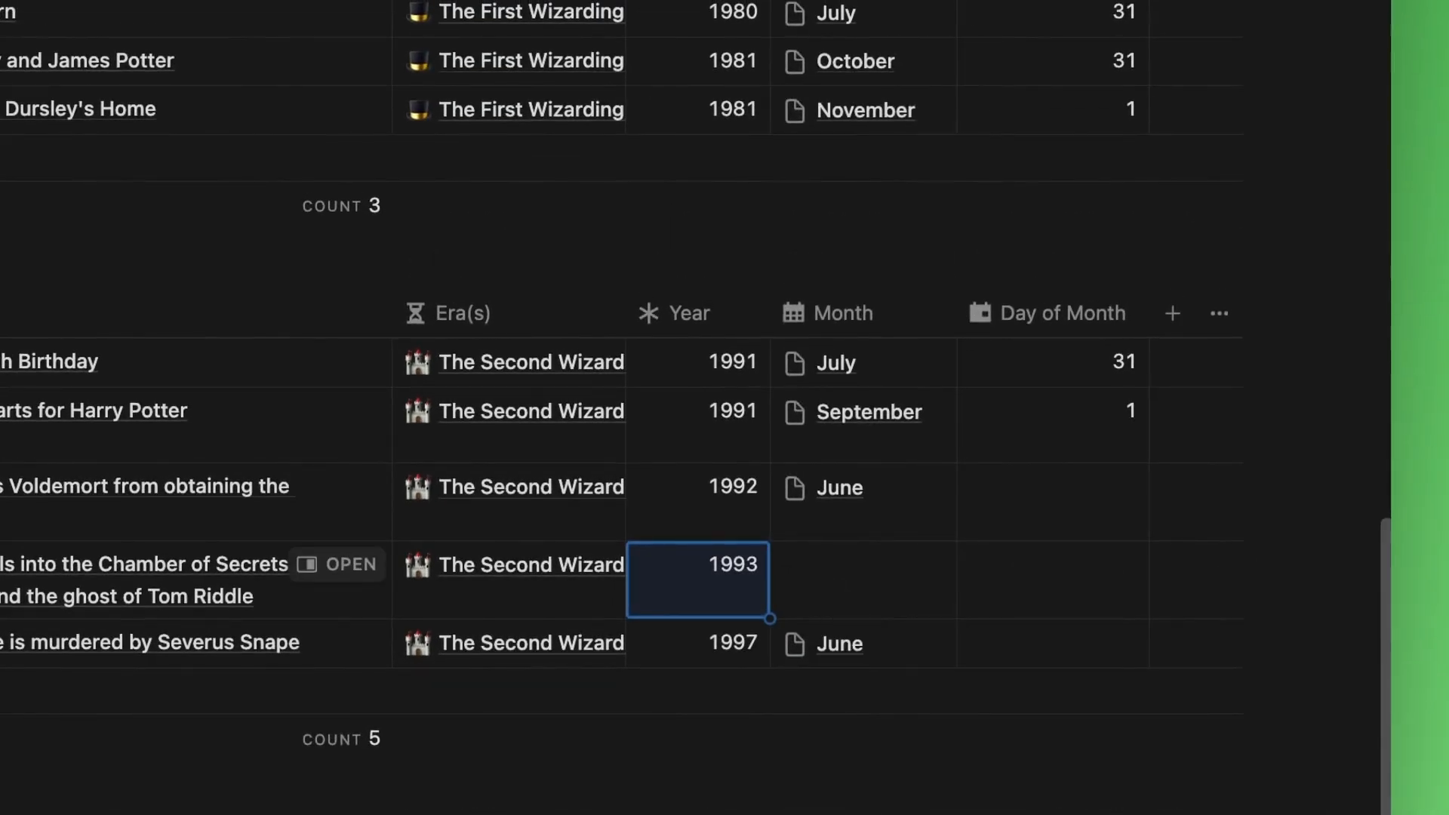
# Set the Chamber of Secrets event's month to May and its day of month to 29
pyautogui.click(853, 570)
pyautogui.click(838, 275)
pyautogui.click(1032, 581)
pyautogui.press('Return')
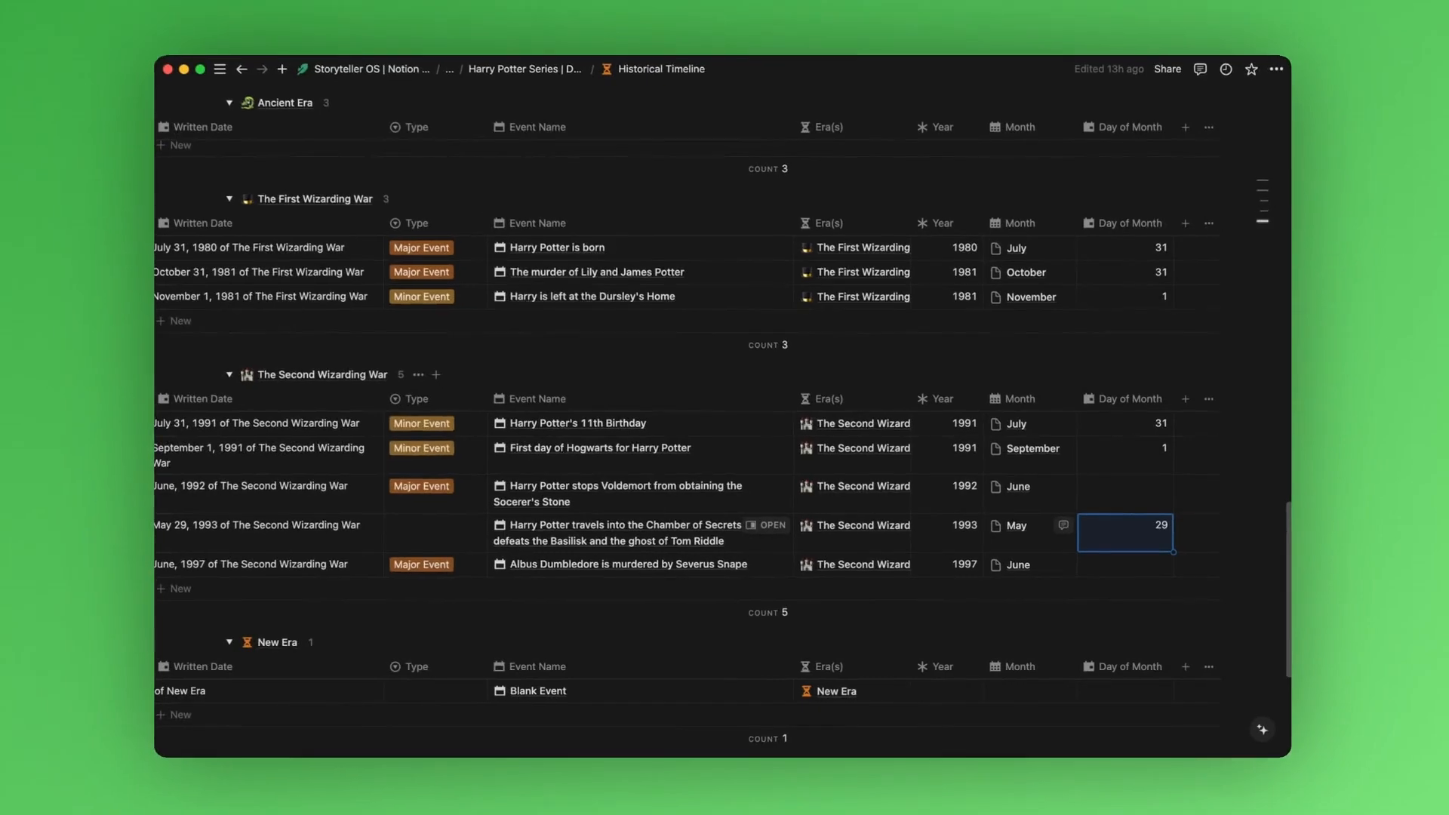
# Try removing the era part from the end of the Written Date formula, leaving only month, day and year
pyautogui.hscroll(-4, 672, 430)
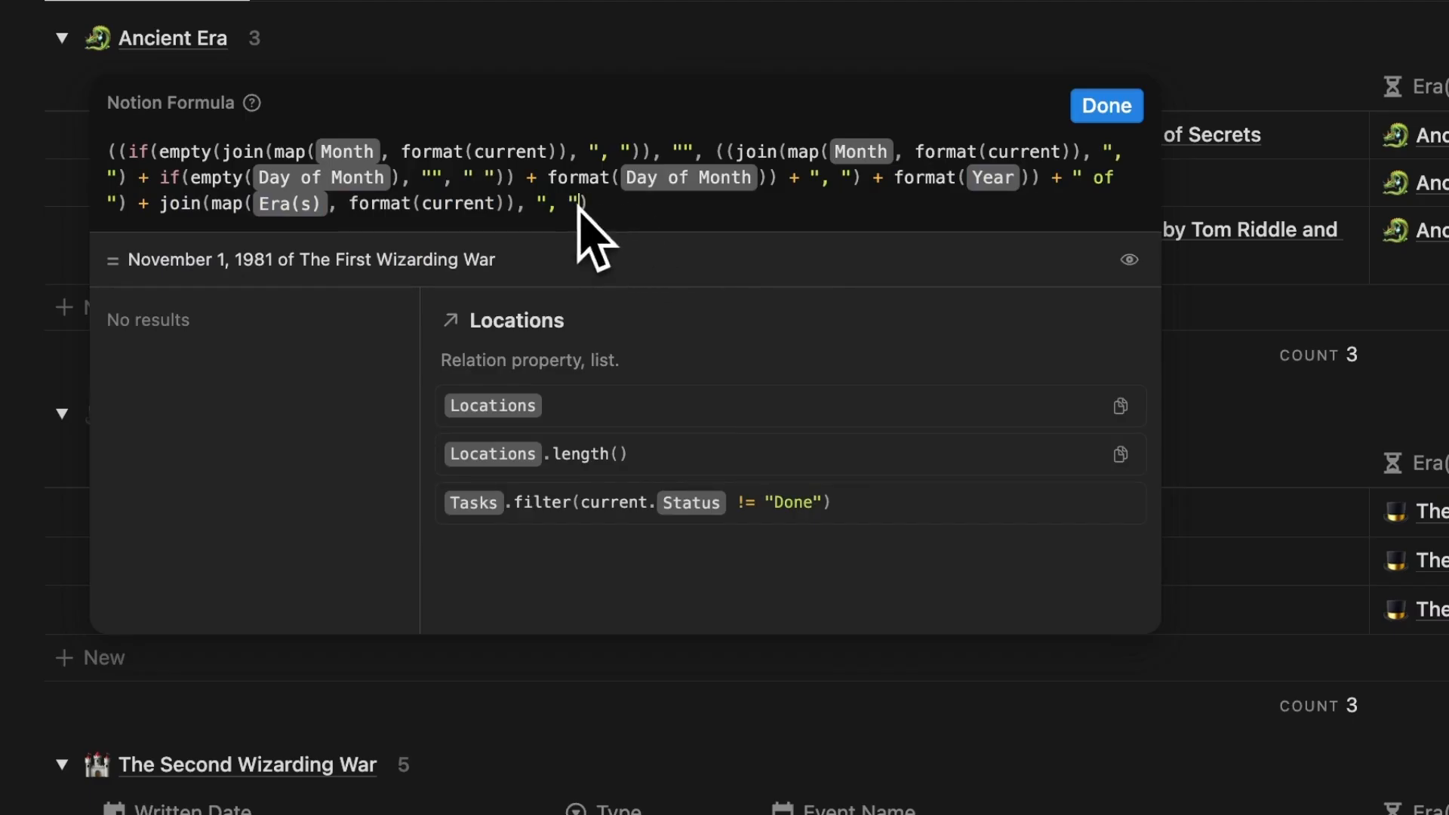
pyautogui.moveTo(577, 204); pyautogui.dragTo(936, 205)
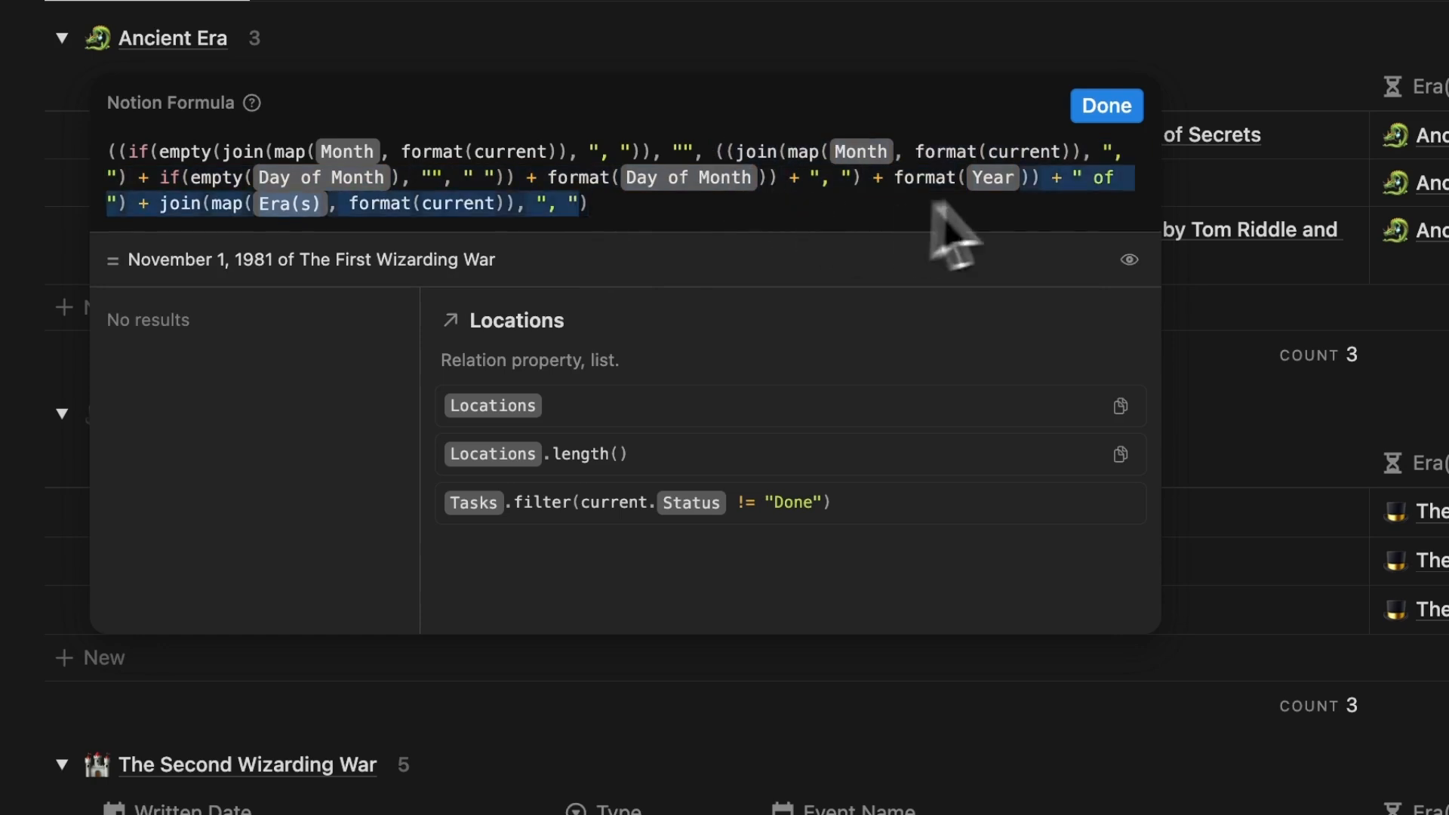
pyautogui.press('BackSpace')
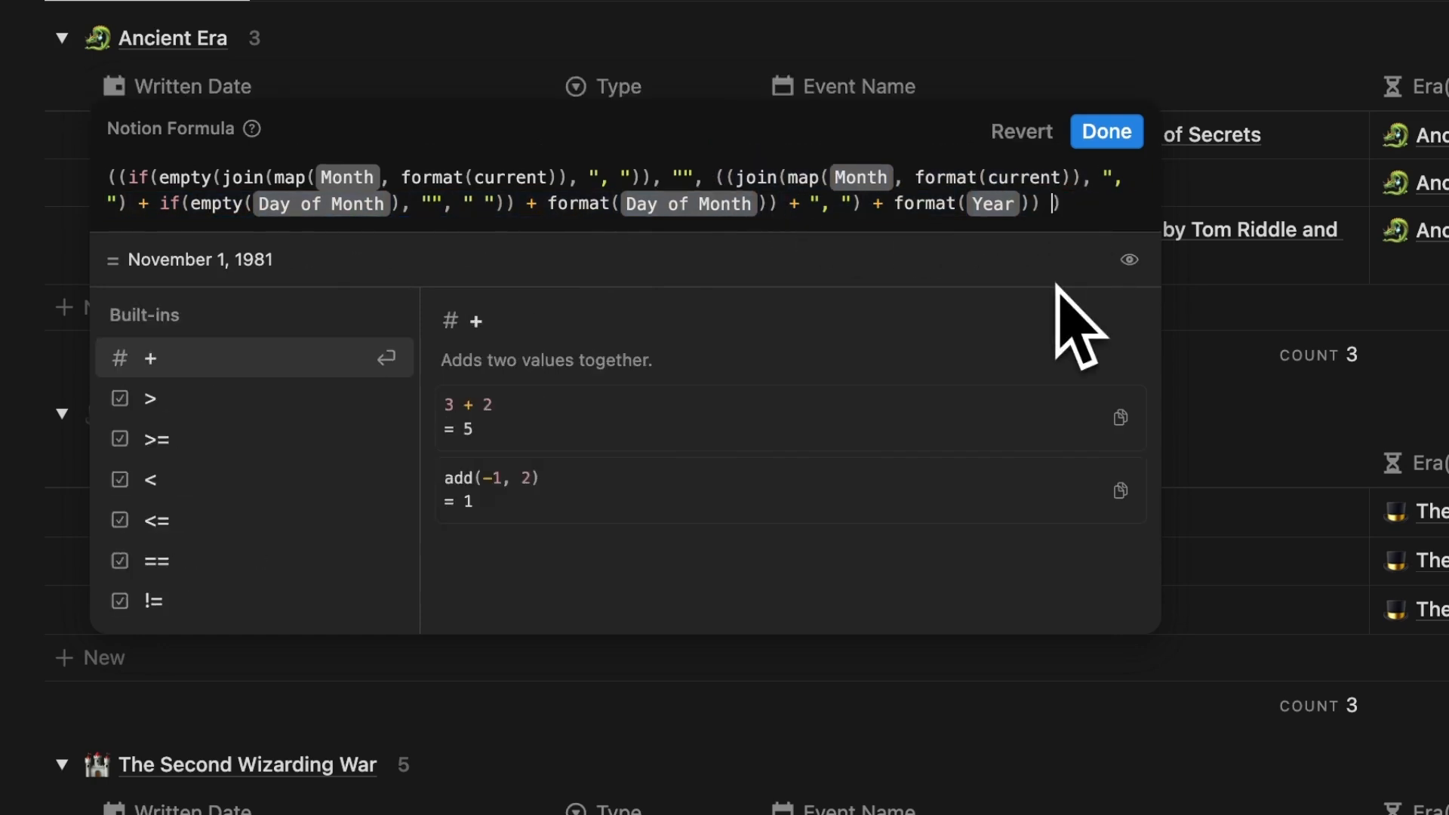
pyautogui.click(1107, 132)
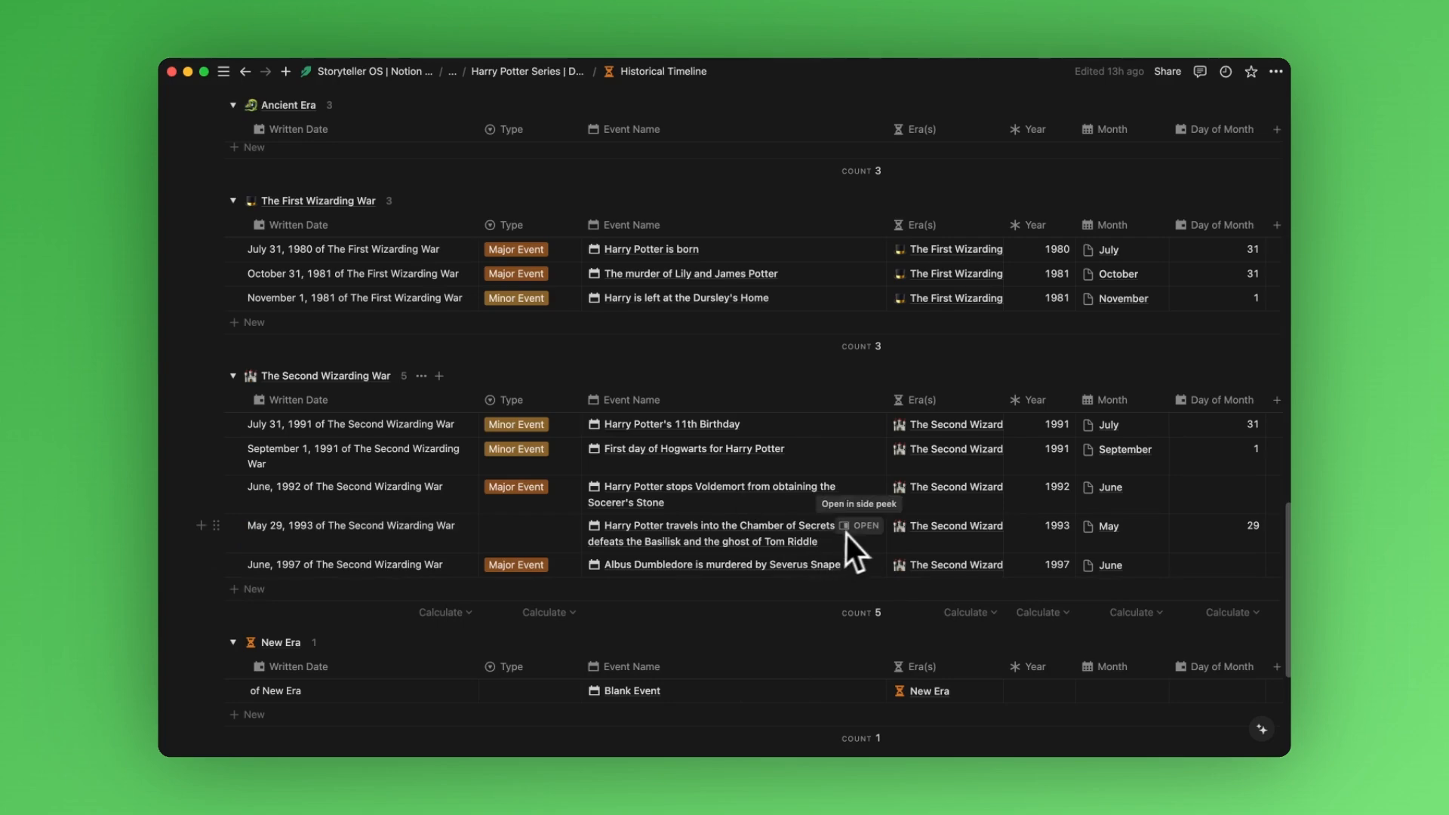
# Open the page of the event about defeating the Basilisk and examine its properties and related sections
pyautogui.click(853, 528)
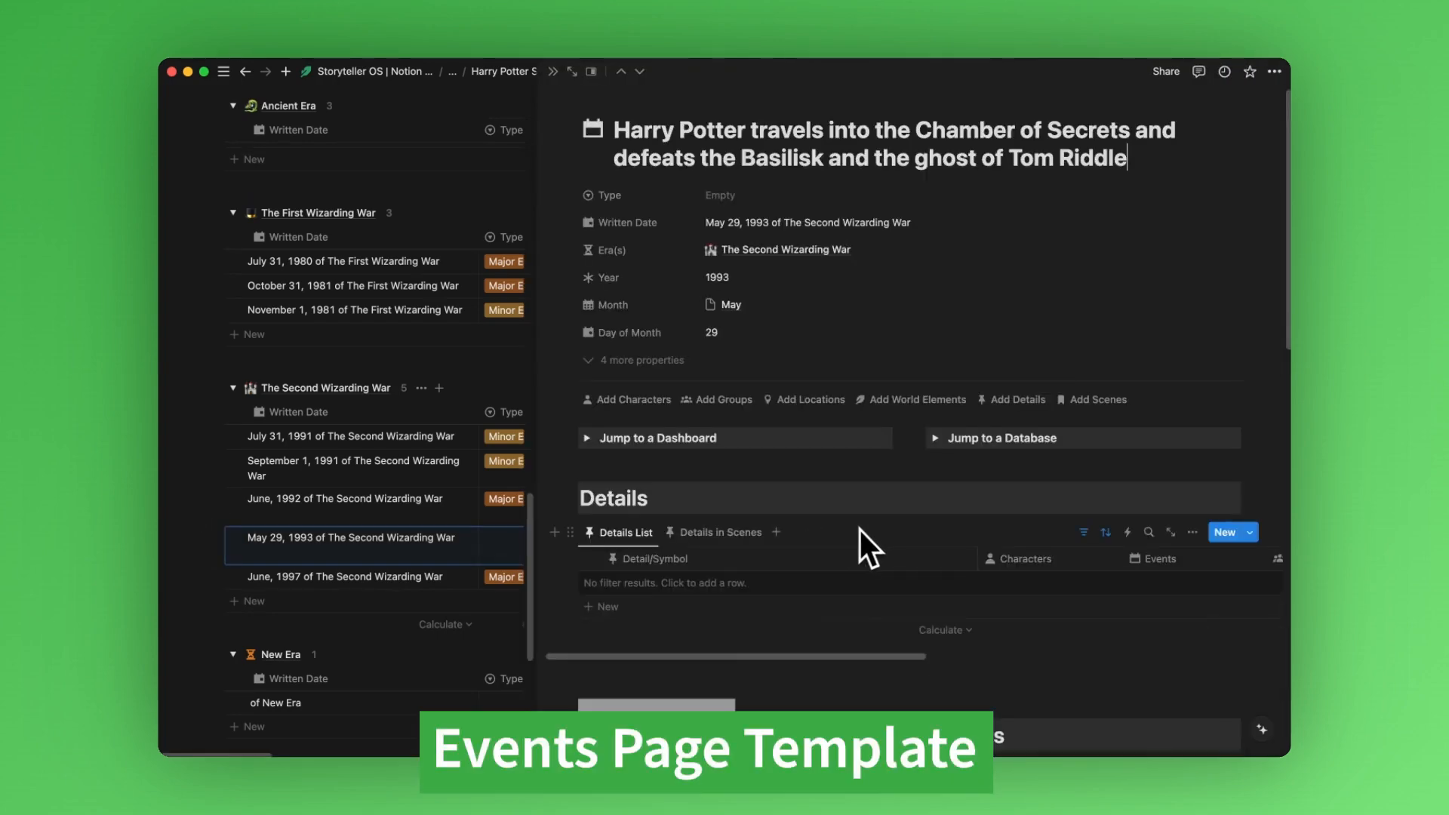
pyautogui.scroll(-10, 861, 530)
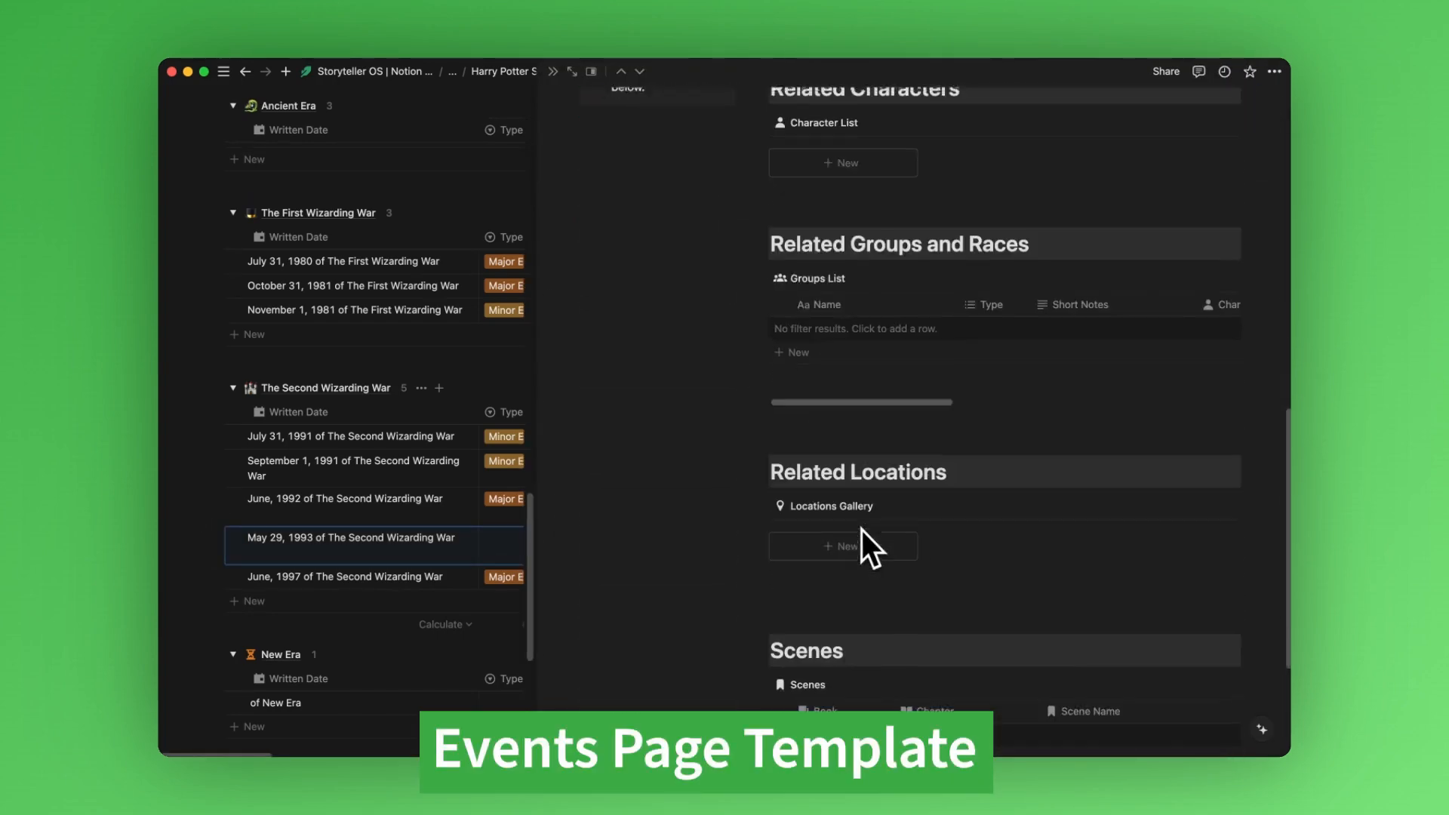
pyautogui.scroll(-5, 862, 530)
pyautogui.scroll(15, 862, 530)
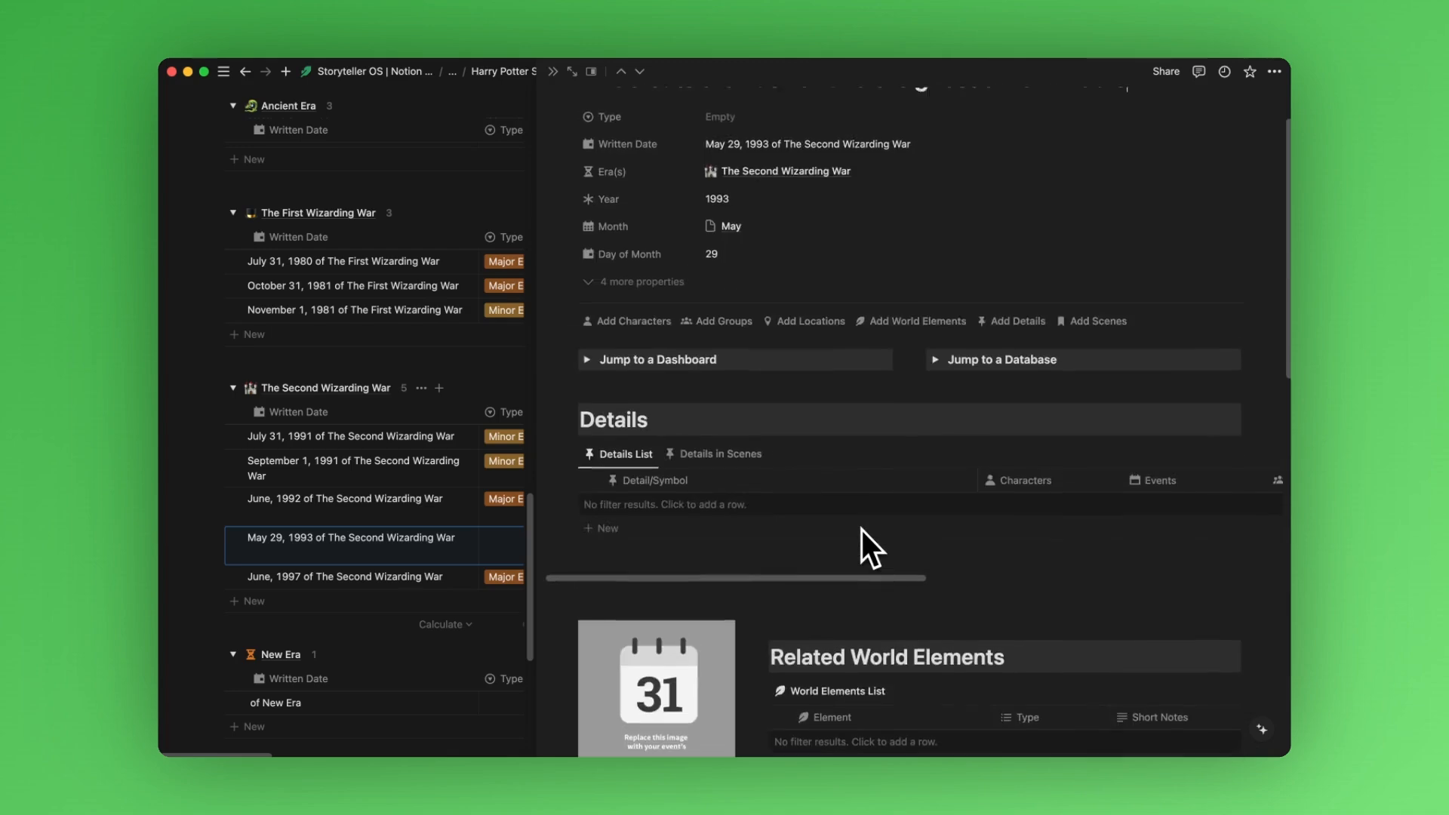
# Link the Chamber of Secrets location to the event about defeating the Basilisk
pyautogui.scroll(2, 862, 530)
pyautogui.click(814, 393)
pyautogui.write('chamber')
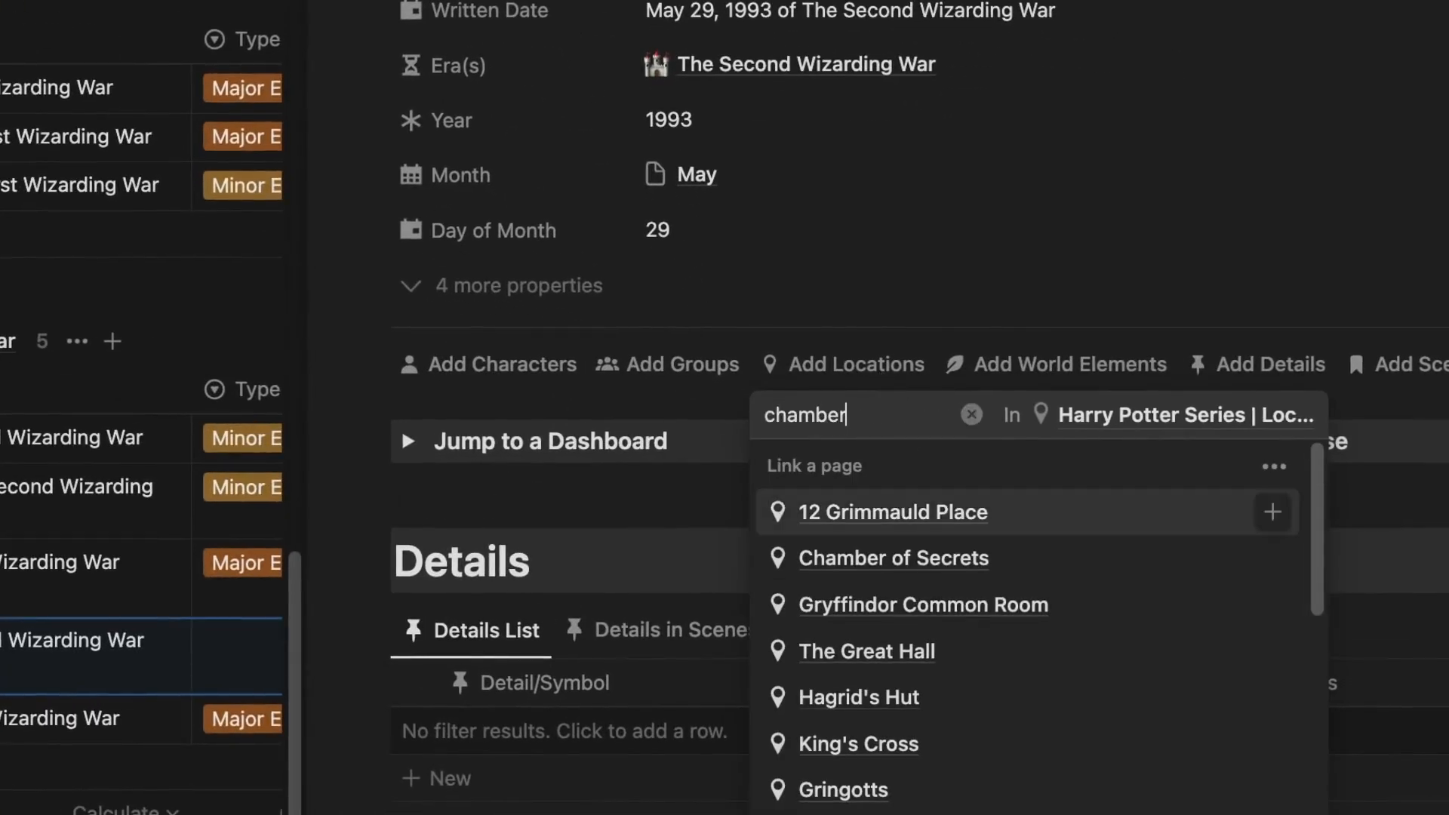
pyautogui.click(927, 504)
pyautogui.press('Escape')
# Link Harry Potter as a character to the event and review the related sections on its page
pyautogui.click(506, 377)
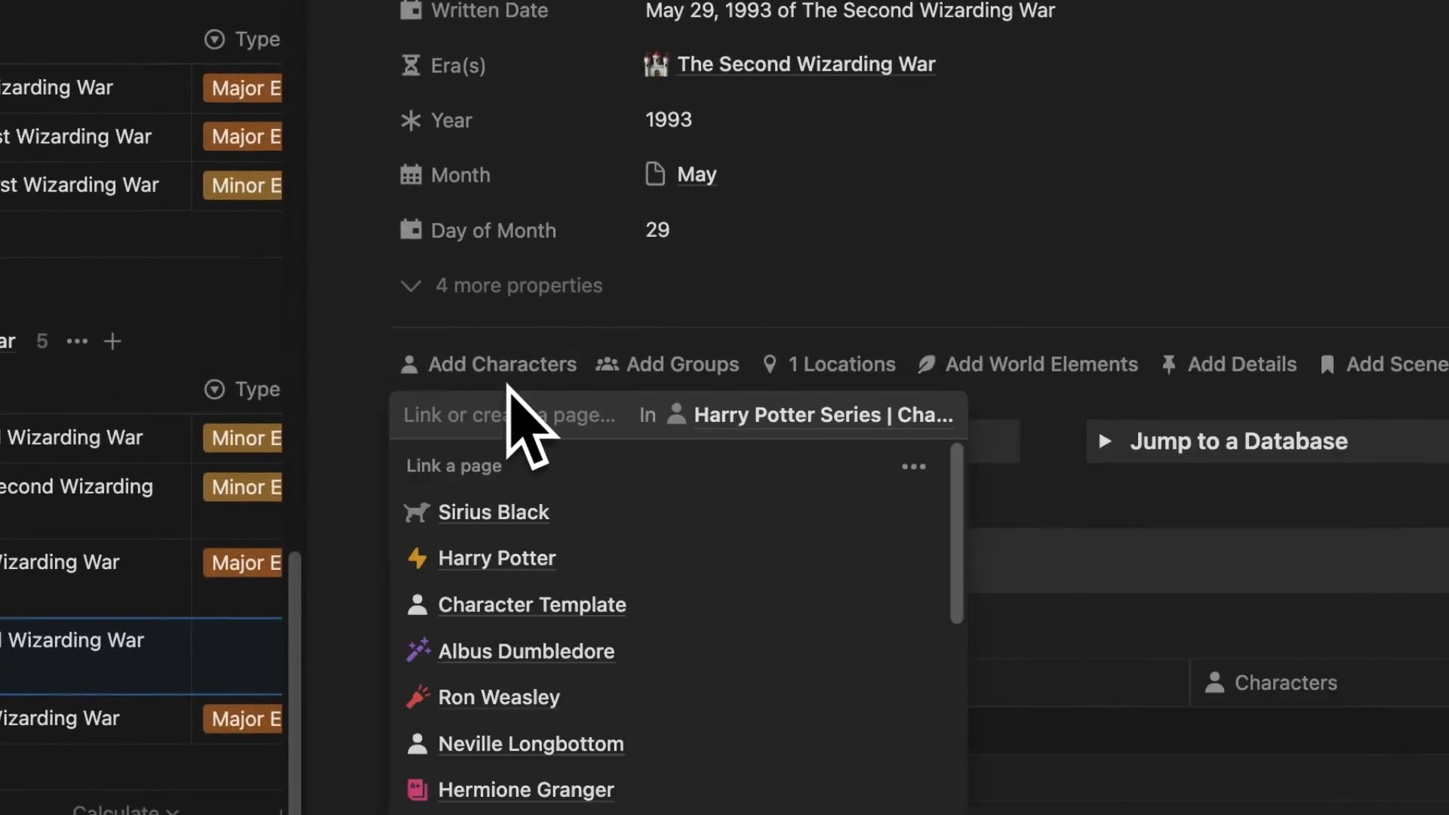
pyautogui.write('harry')
pyautogui.click(514, 507)
pyautogui.press('Escape')
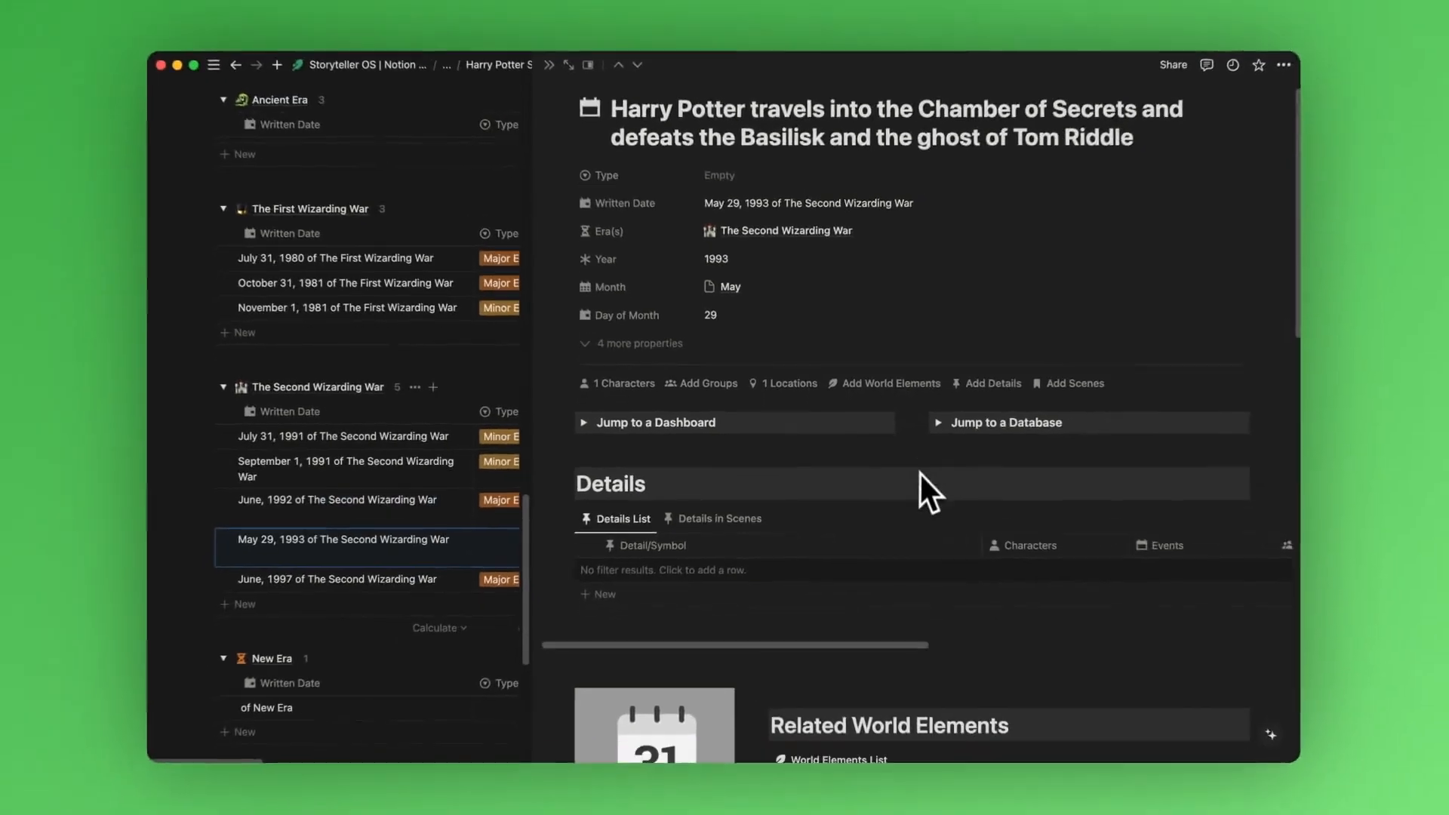
pyautogui.scroll(-15, 920, 474)
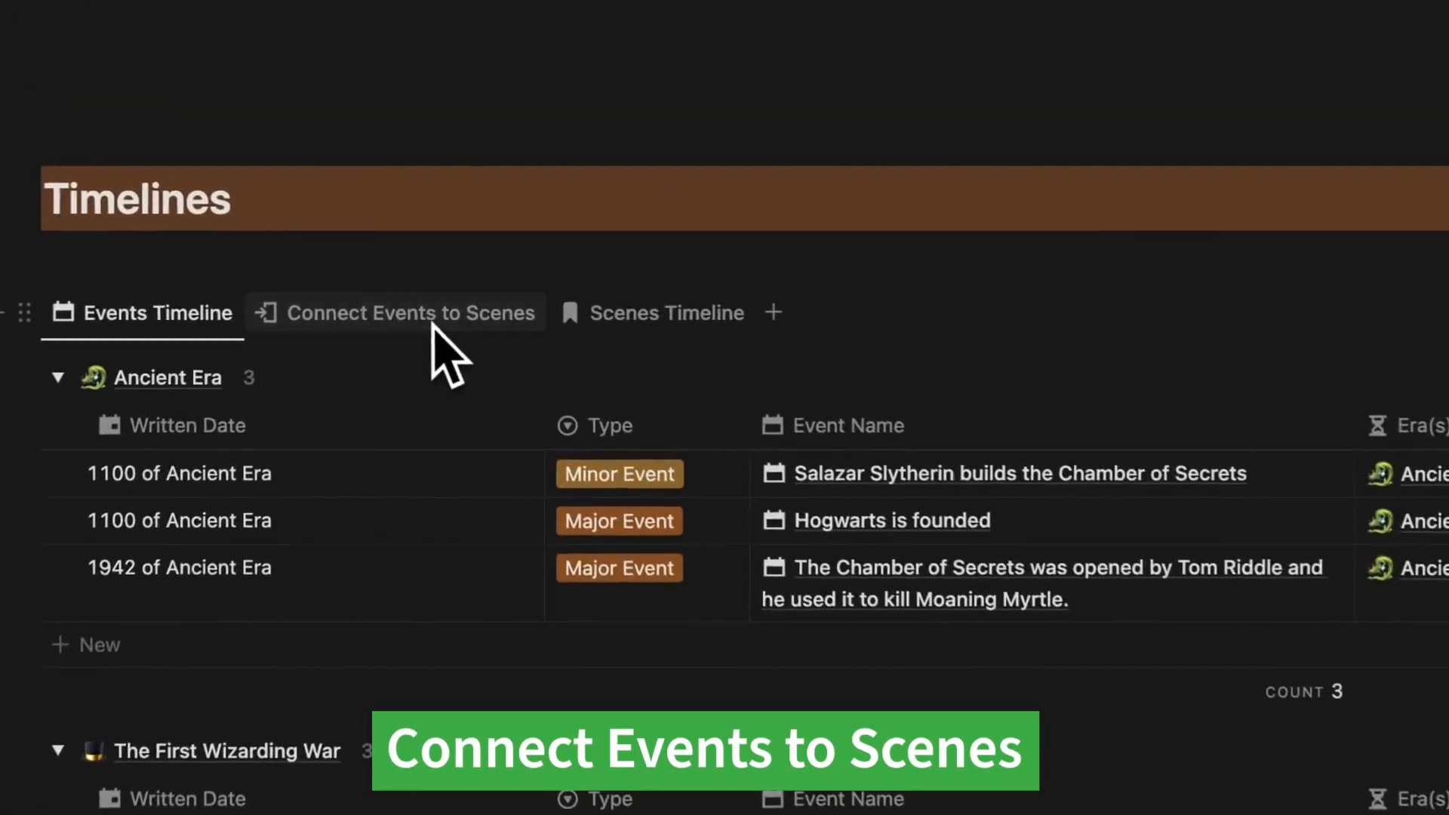
# Open the Connect Events to Scenes view and examine its book groups, collapsing and re-expanding The Chamber of Secrets group
pyautogui.click(423, 315)
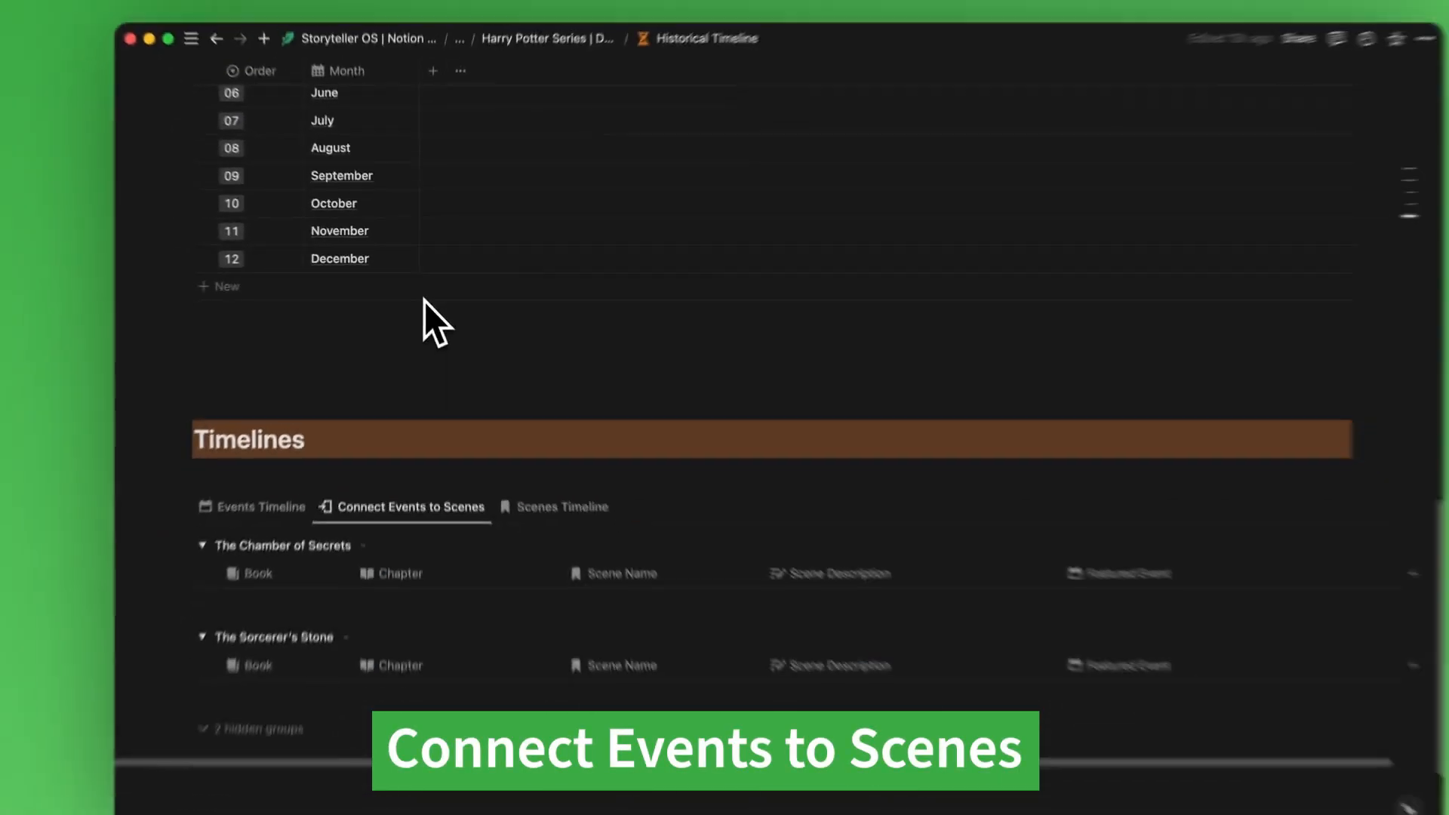
pyautogui.scroll(-1, 474, 387)
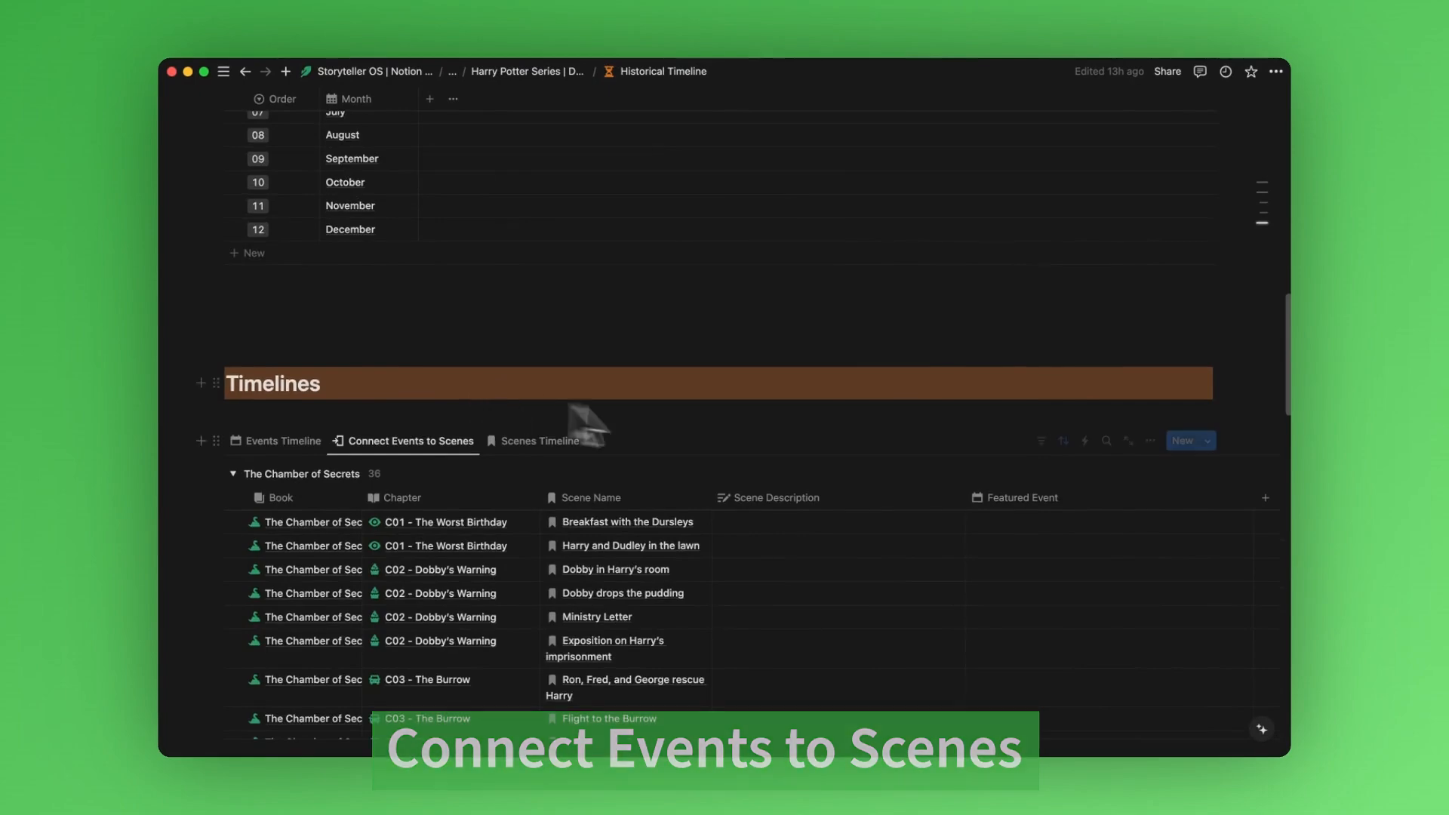
pyautogui.scroll(-5, 755, 436)
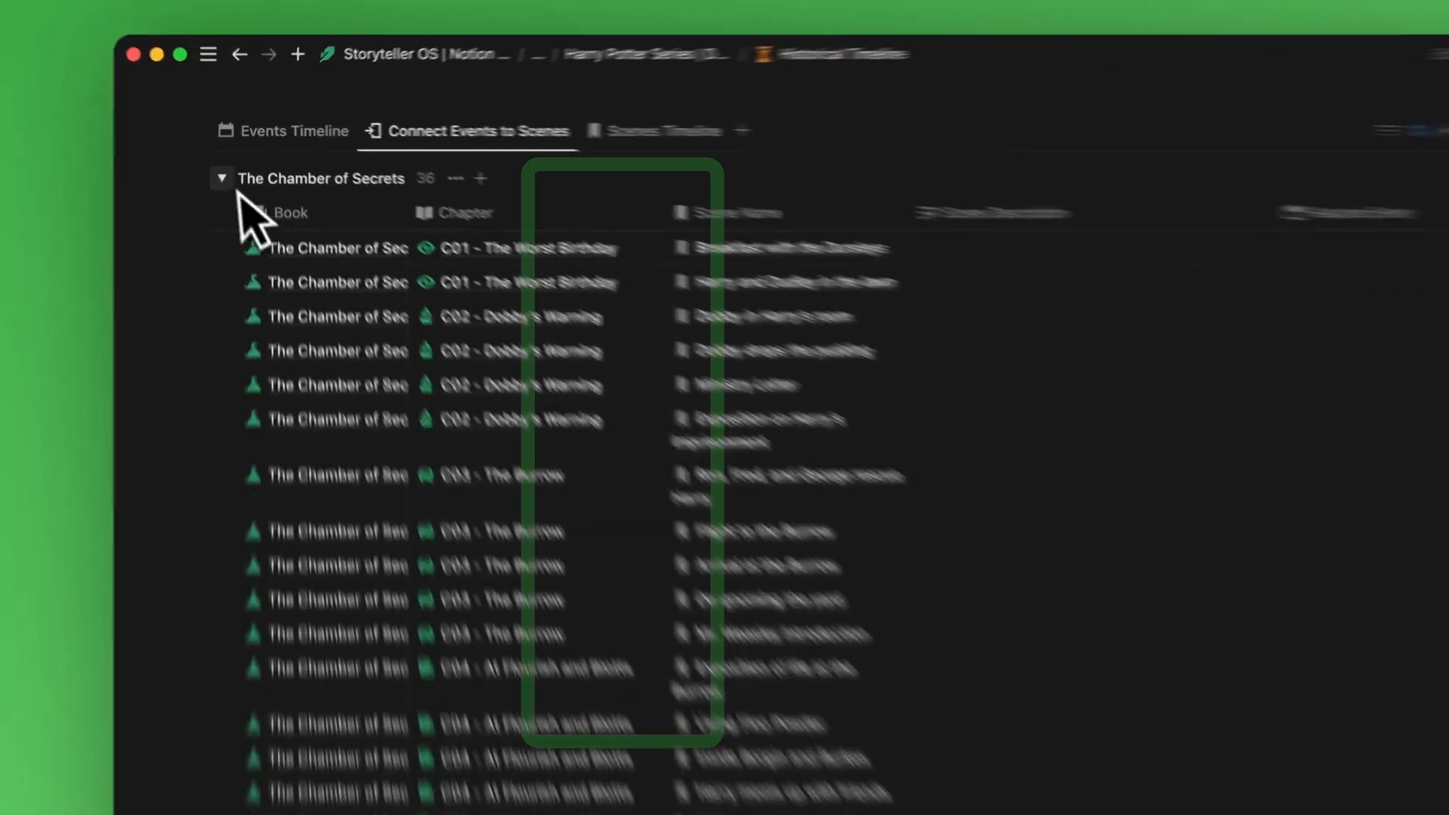
pyautogui.click(232, 157)
pyautogui.click(207, 277)
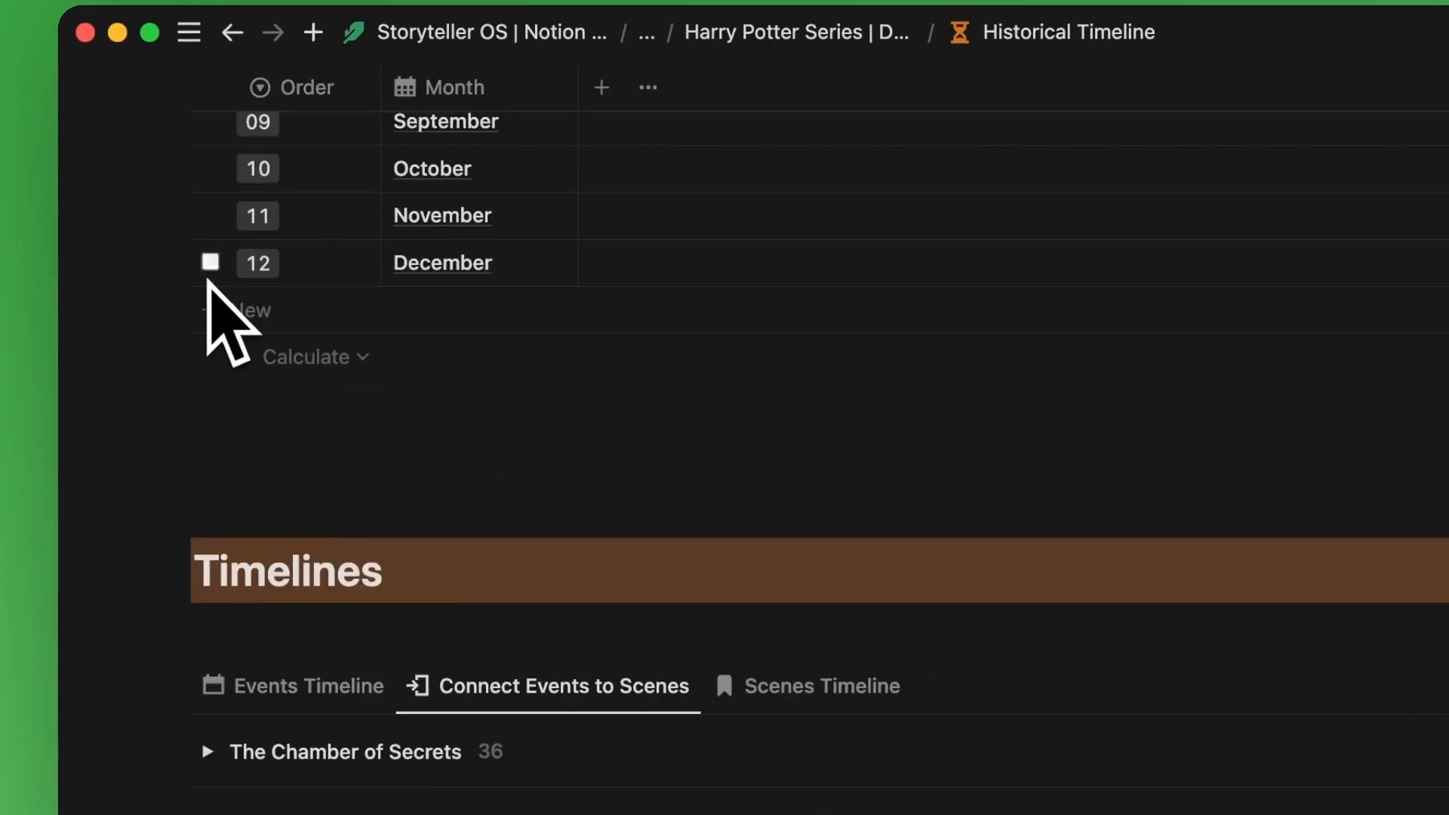
pyautogui.click(207, 614)
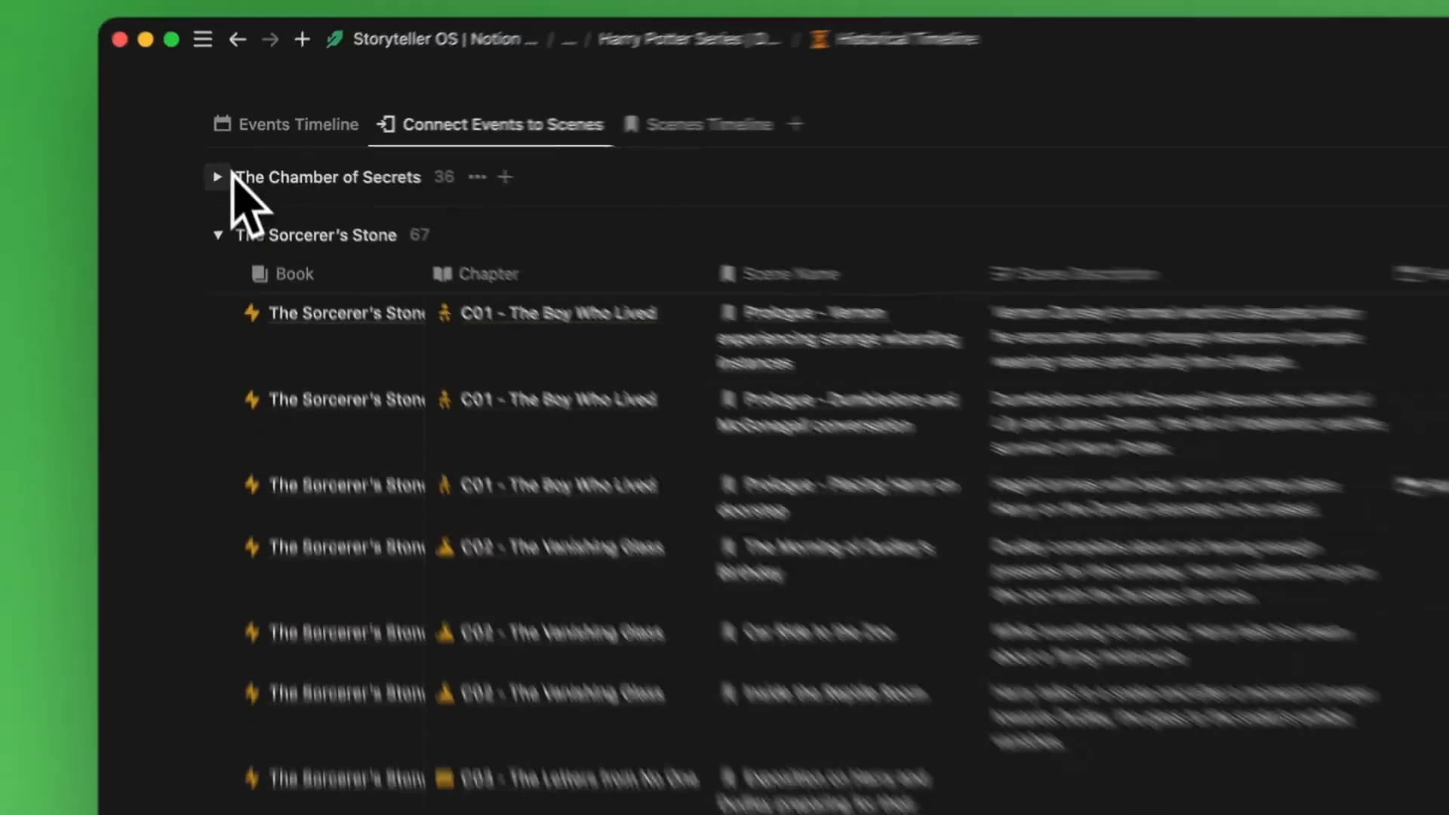
pyautogui.click(234, 159)
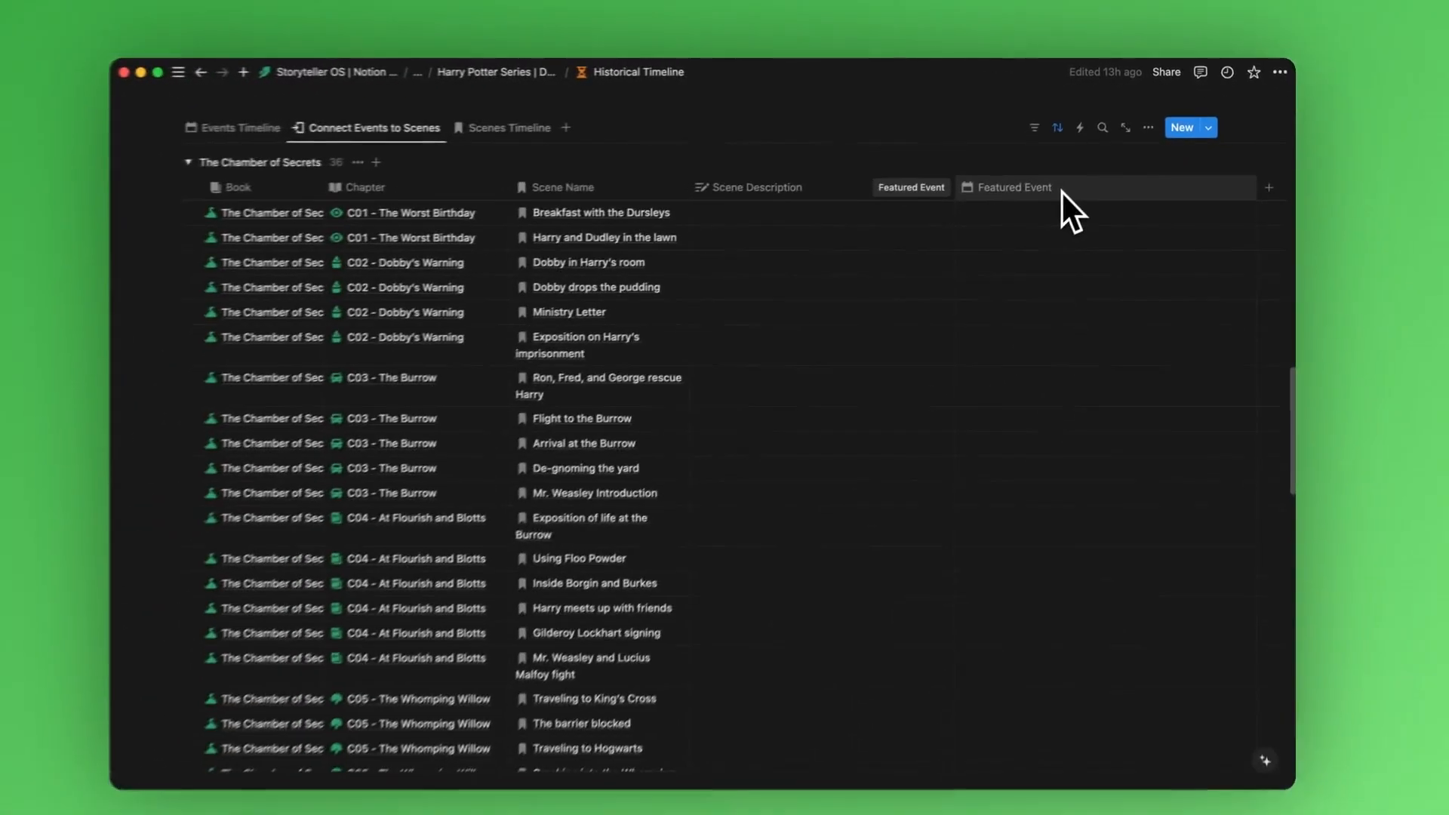
# Set the featured event of the scene "Harry enters the Chamber of Secrets" to the event about Harry travelling into the Chamber
pyautogui.scroll(-5, 1049, 370)
pyautogui.click(295, 649)
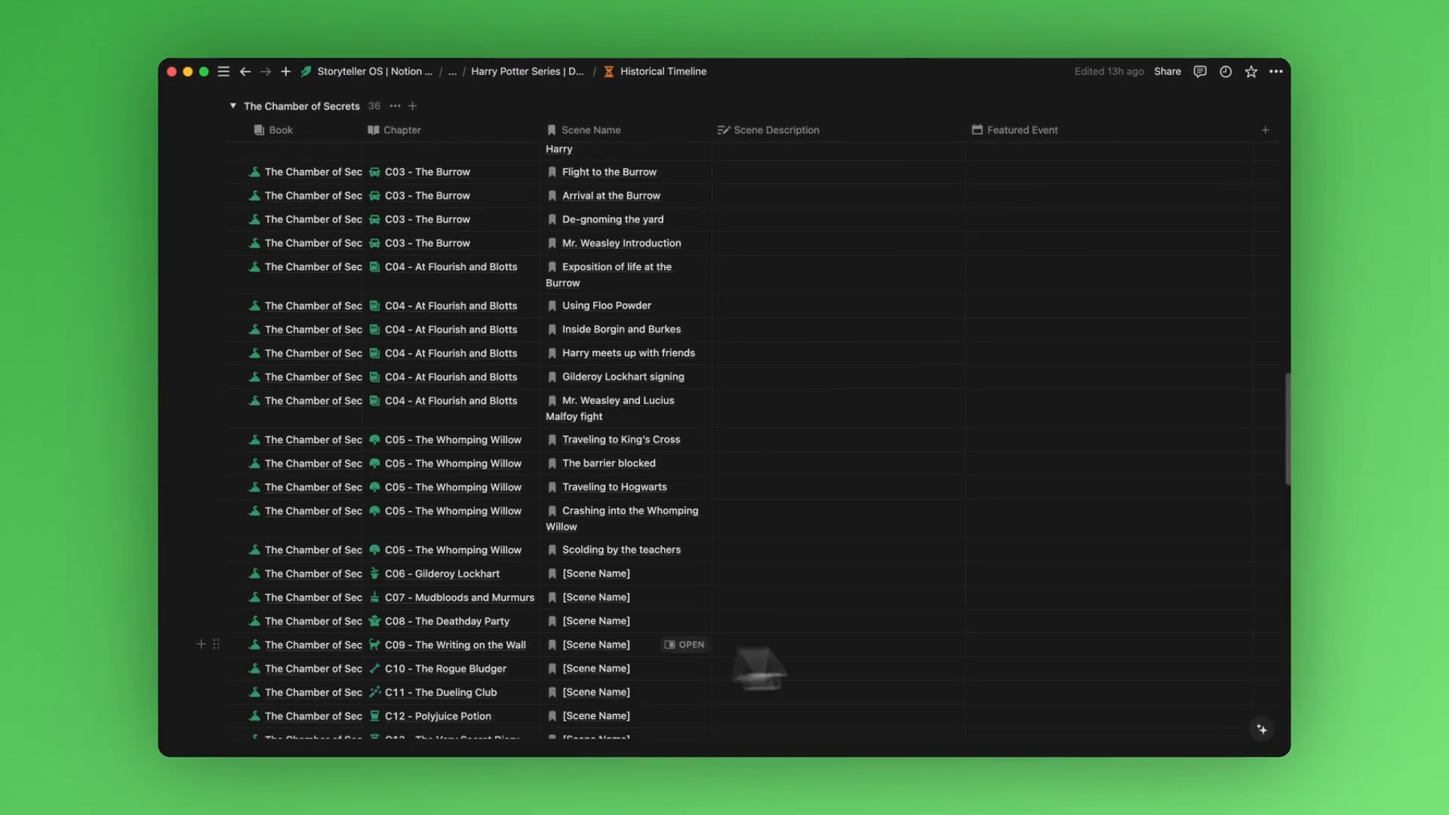
pyautogui.scroll(-5, 946, 649)
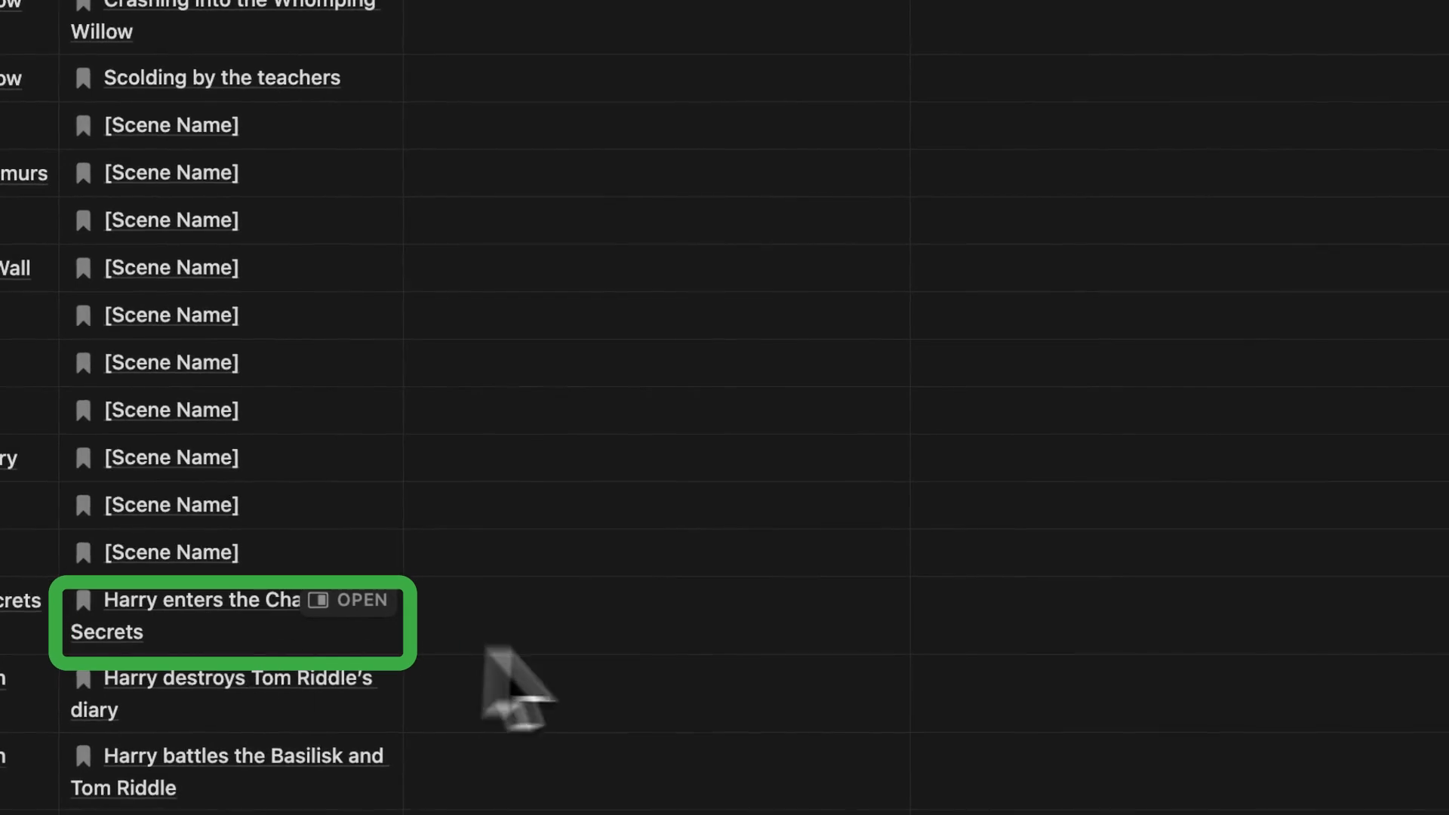
pyautogui.click(1093, 646)
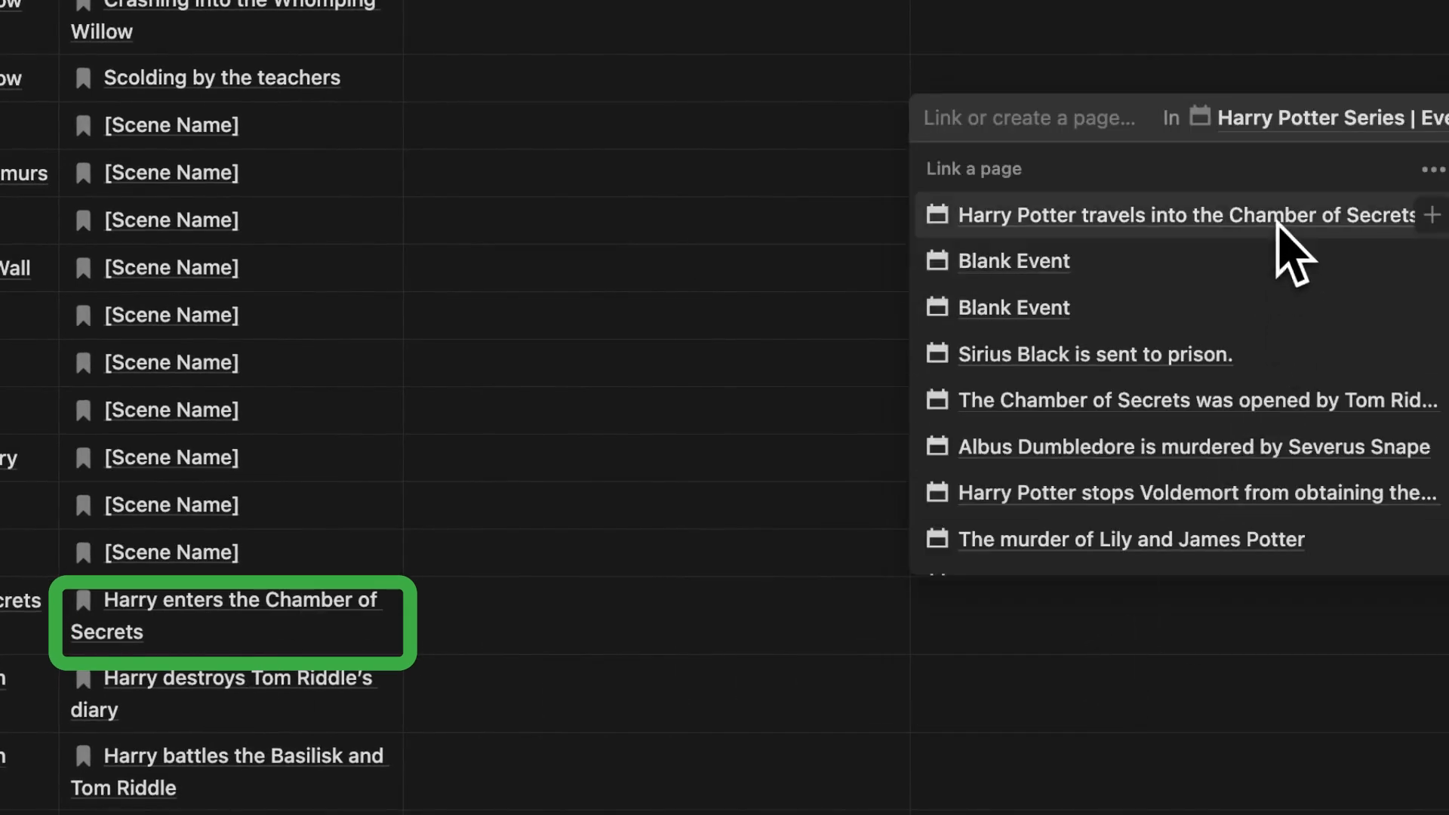
pyautogui.click(1208, 217)
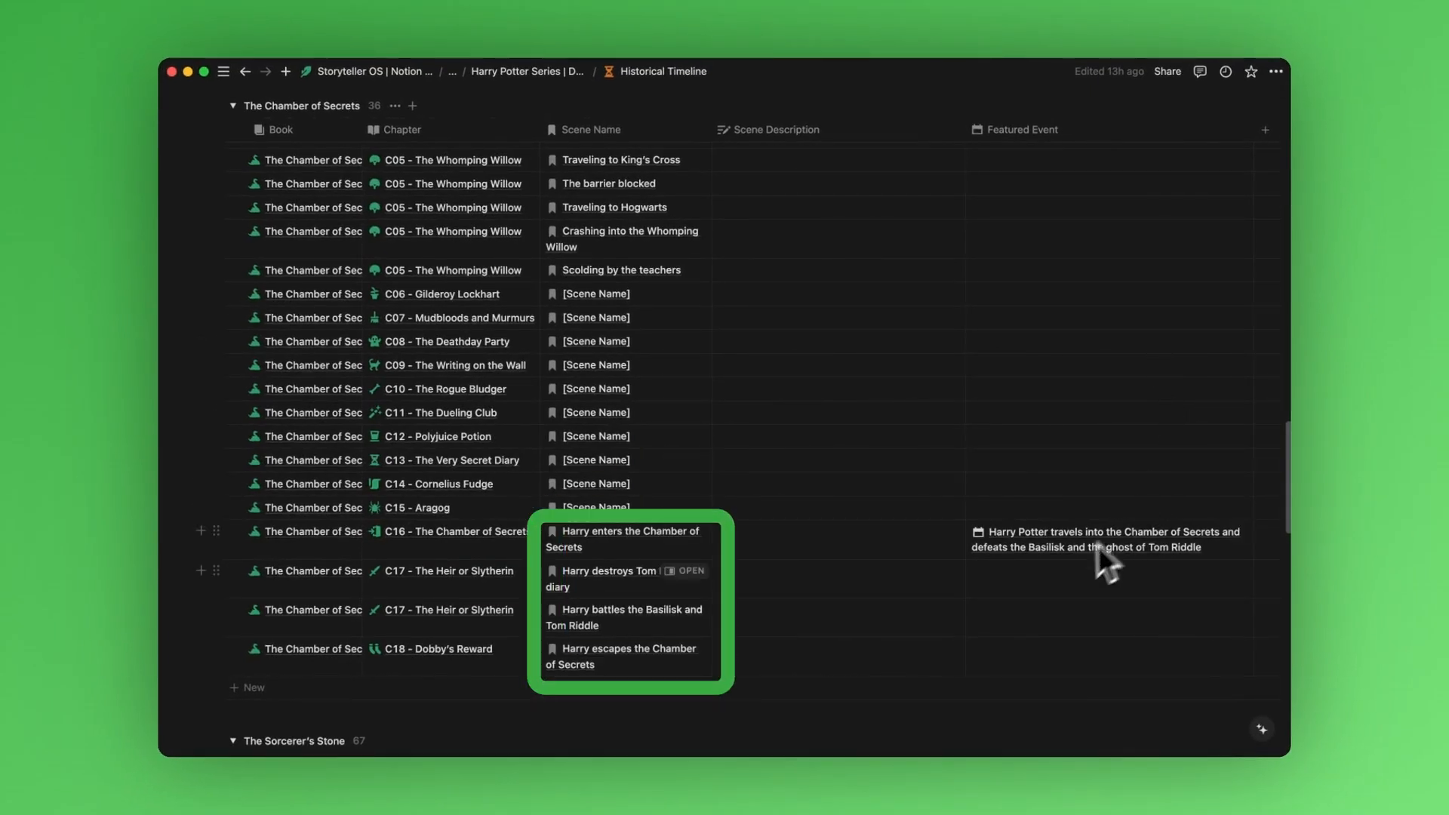
# Assign the same featured event to the scenes about destroying Tom Riddle's diary, battling the Basilisk and Tom Riddle, and escaping the Chamber
pyautogui.click(1022, 581)
pyautogui.press('Escape')
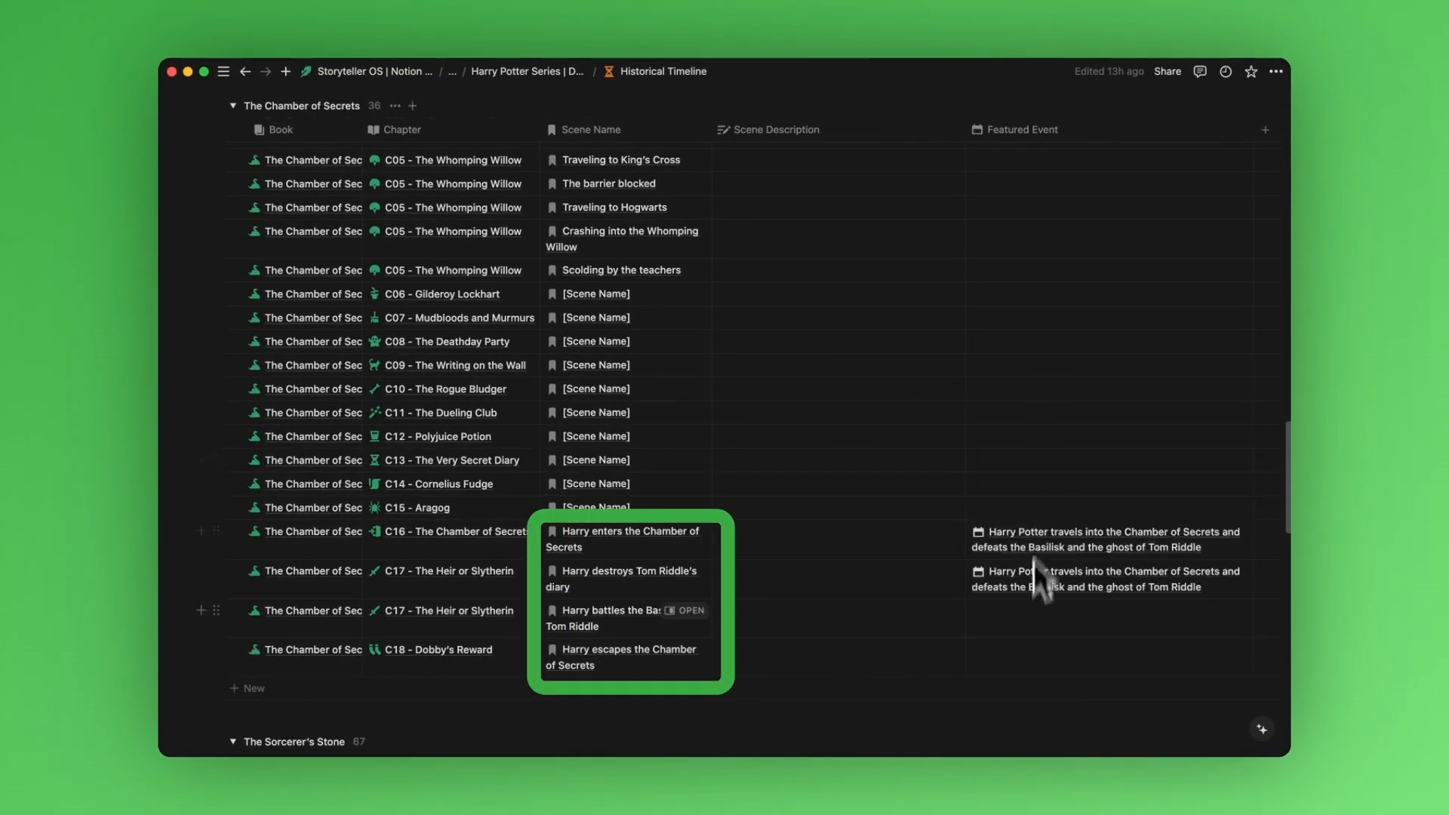
pyautogui.click(1042, 606)
pyautogui.click(1046, 420)
pyautogui.click(1040, 654)
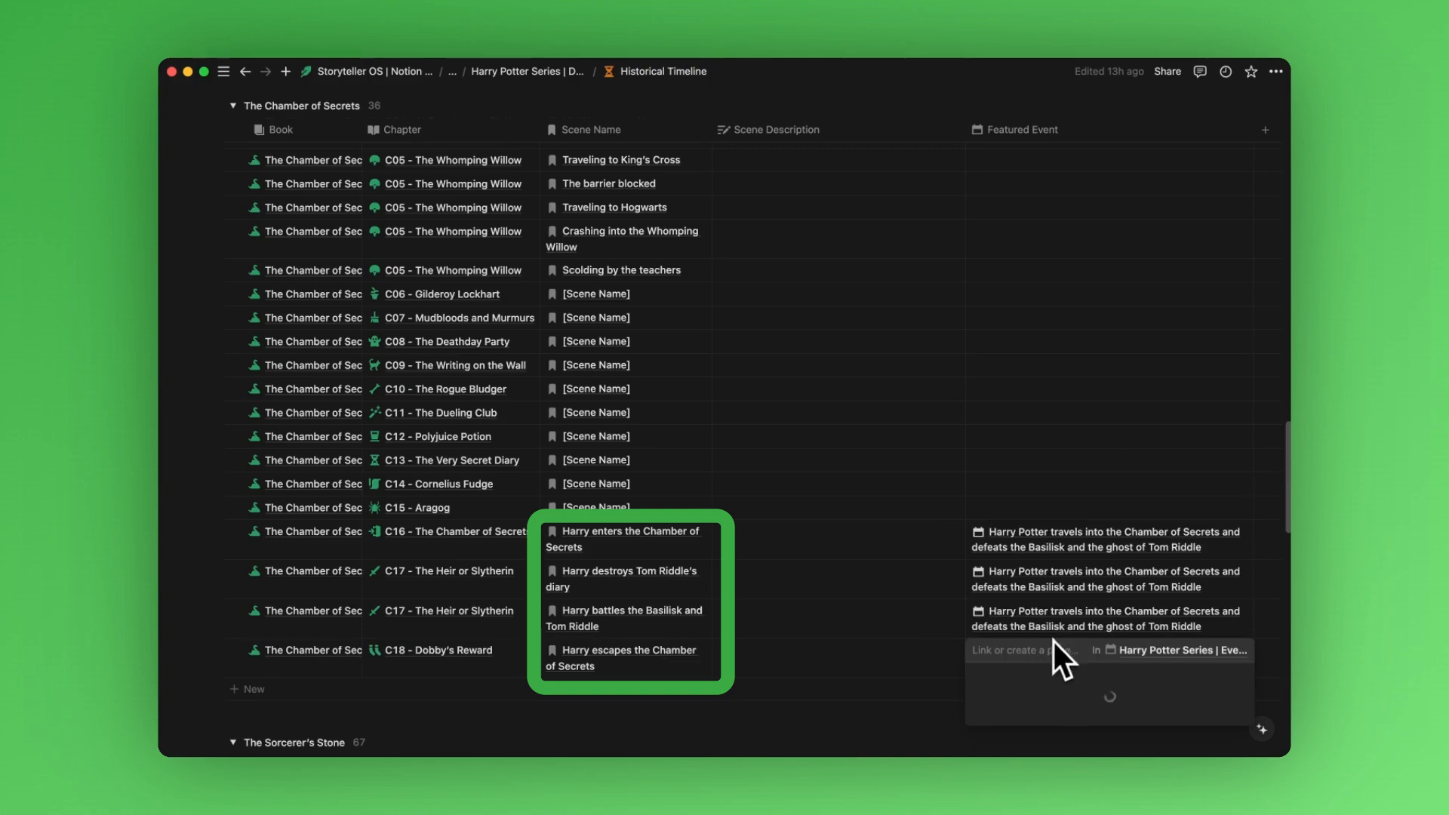
pyautogui.click(1089, 461)
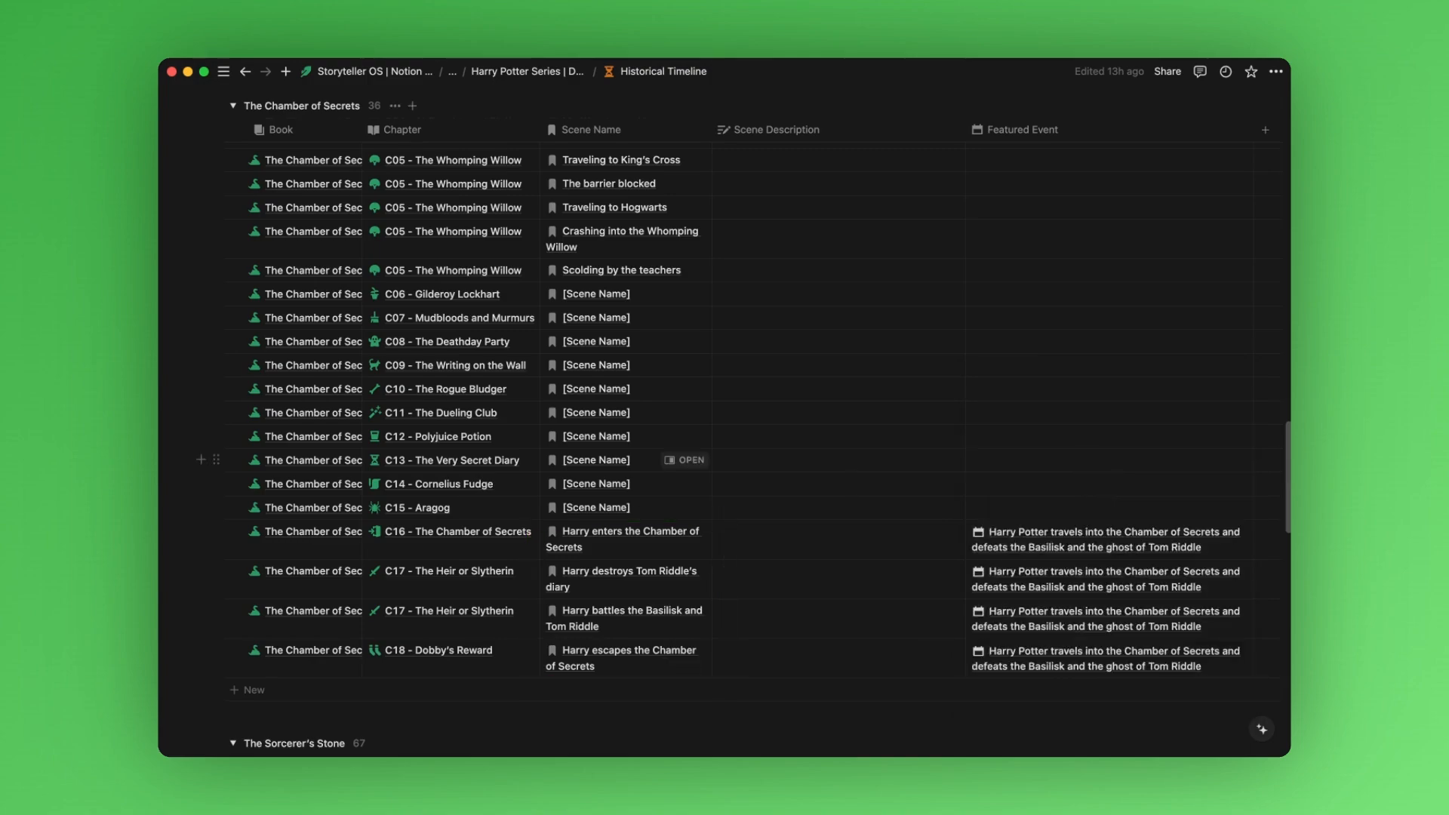
# Open the Scenes Timeline view and examine the dated events together with their linked scenes
pyautogui.scroll(3, 1085, 458)
pyautogui.scroll(5, 1084, 469)
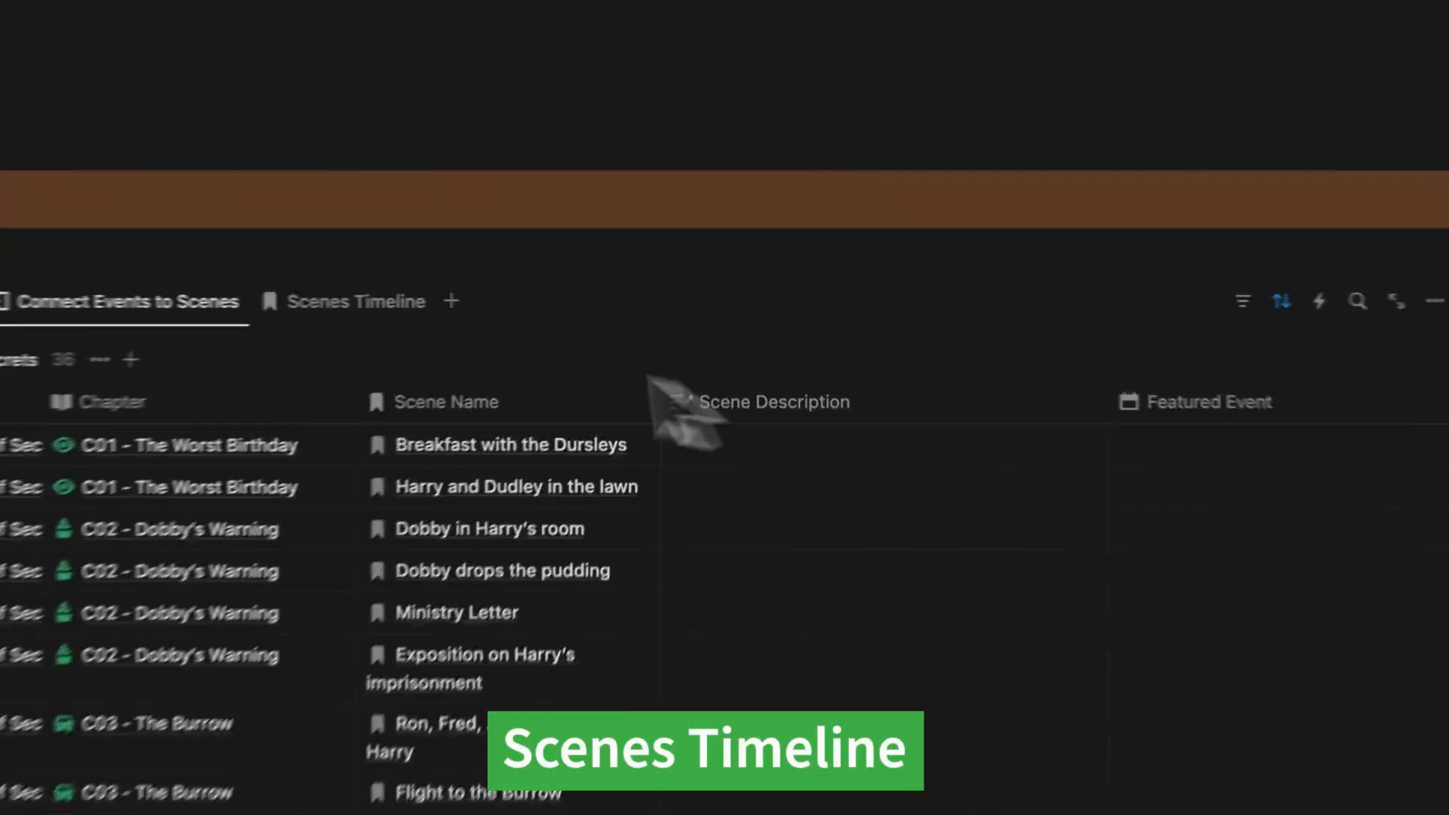
pyautogui.click(360, 303)
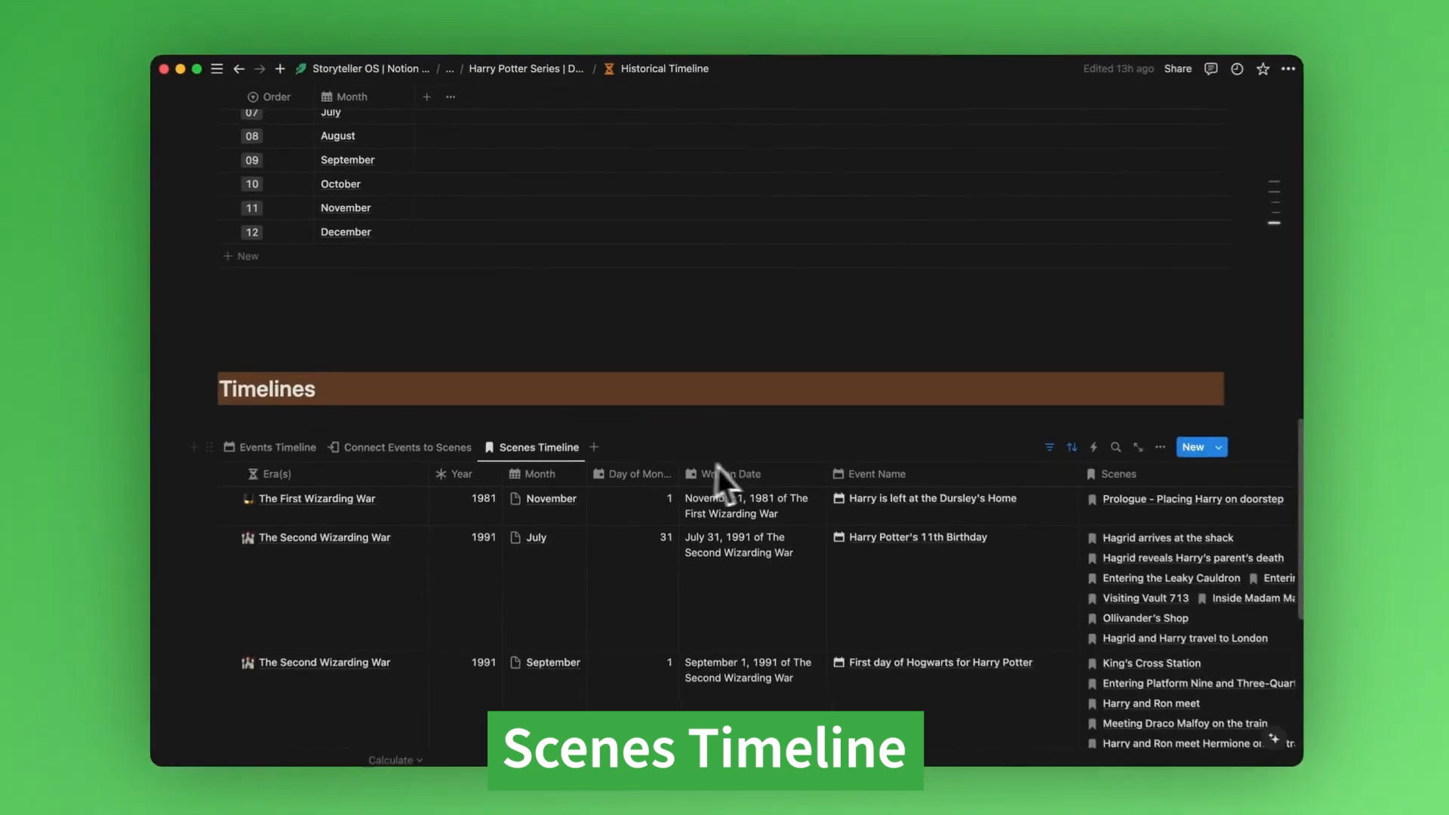
pyautogui.scroll(-5, 753, 436)
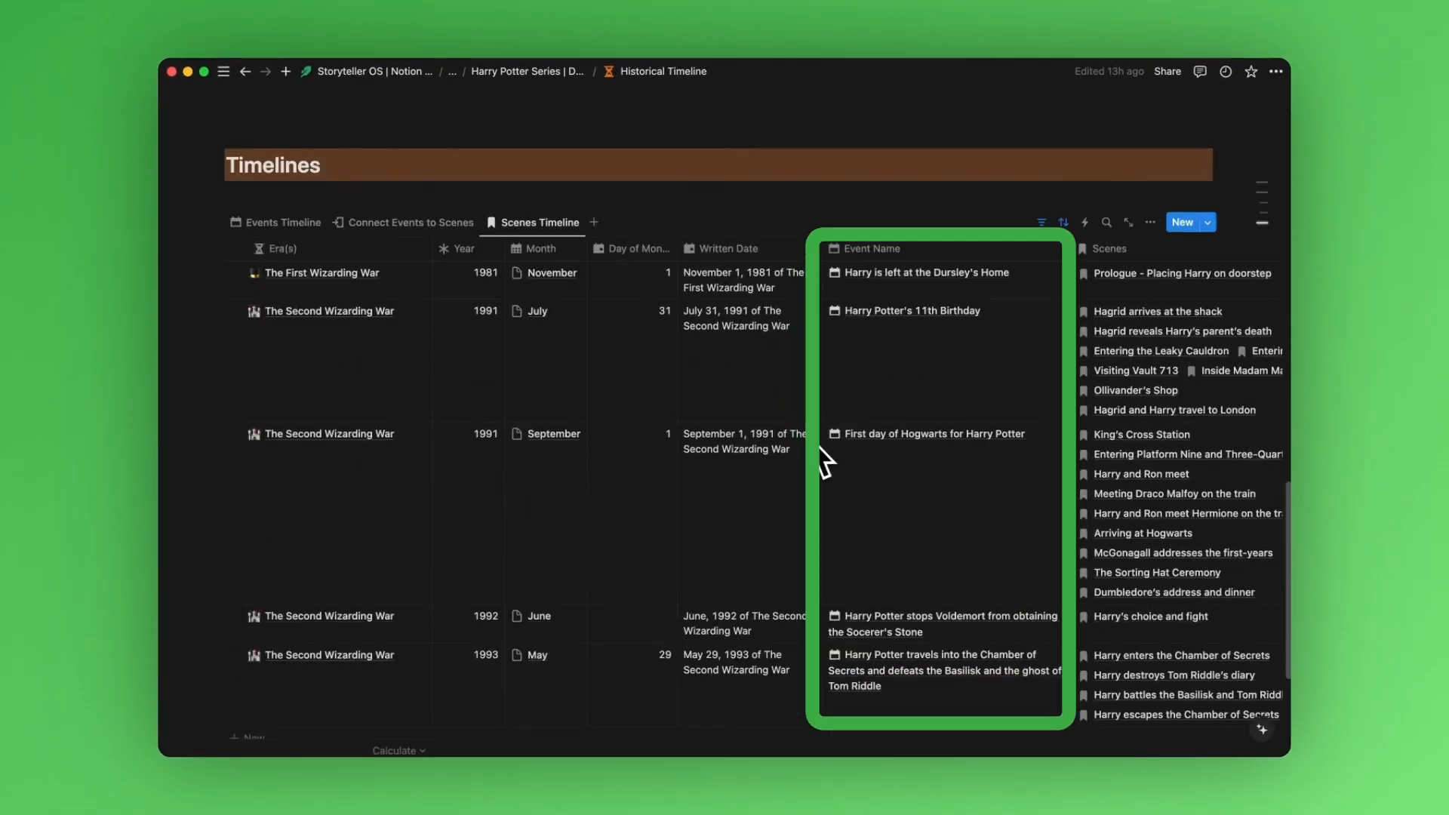
pyautogui.hscroll(2, 826, 460)
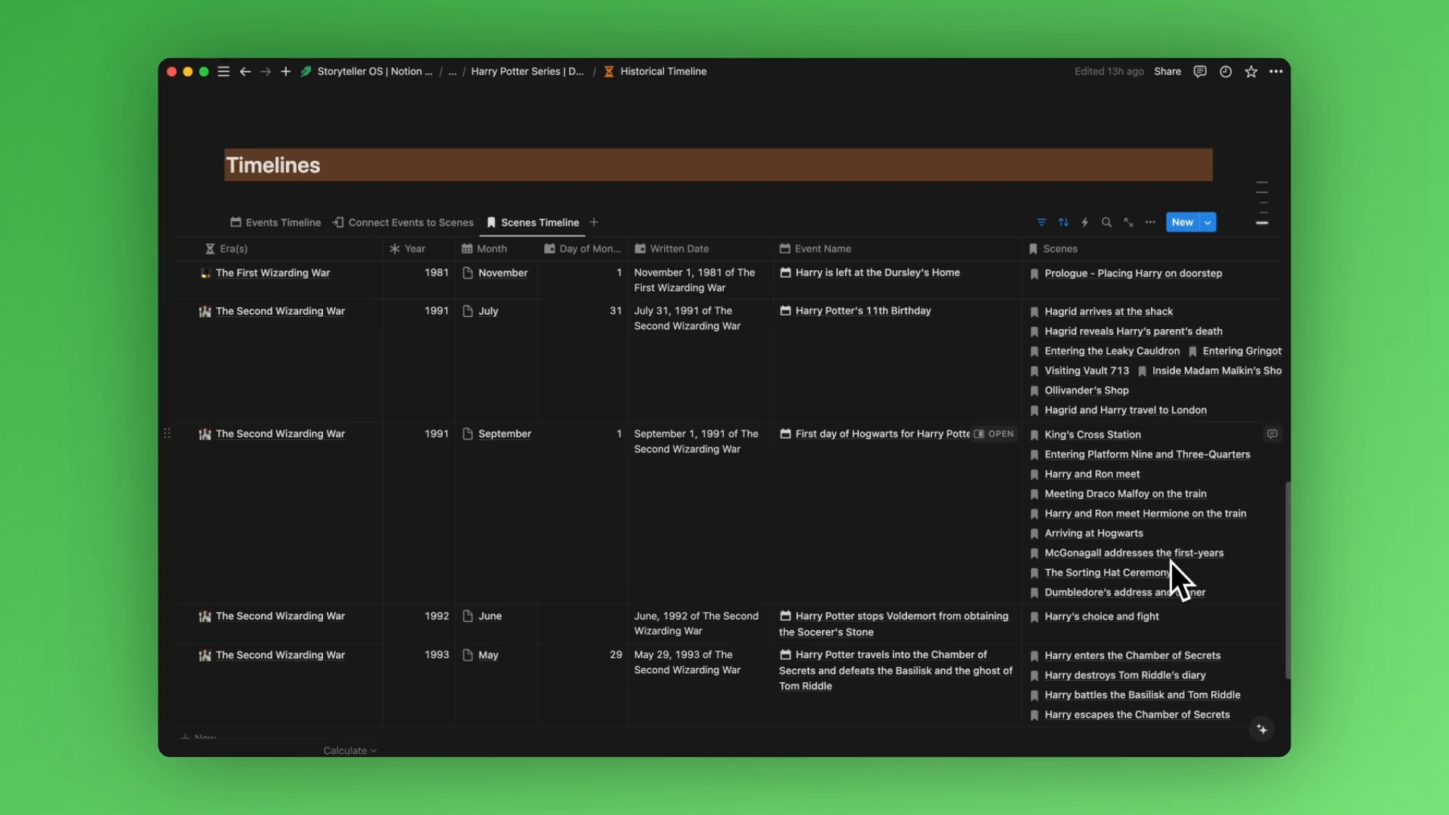
pyautogui.scroll(-2, 1172, 563)
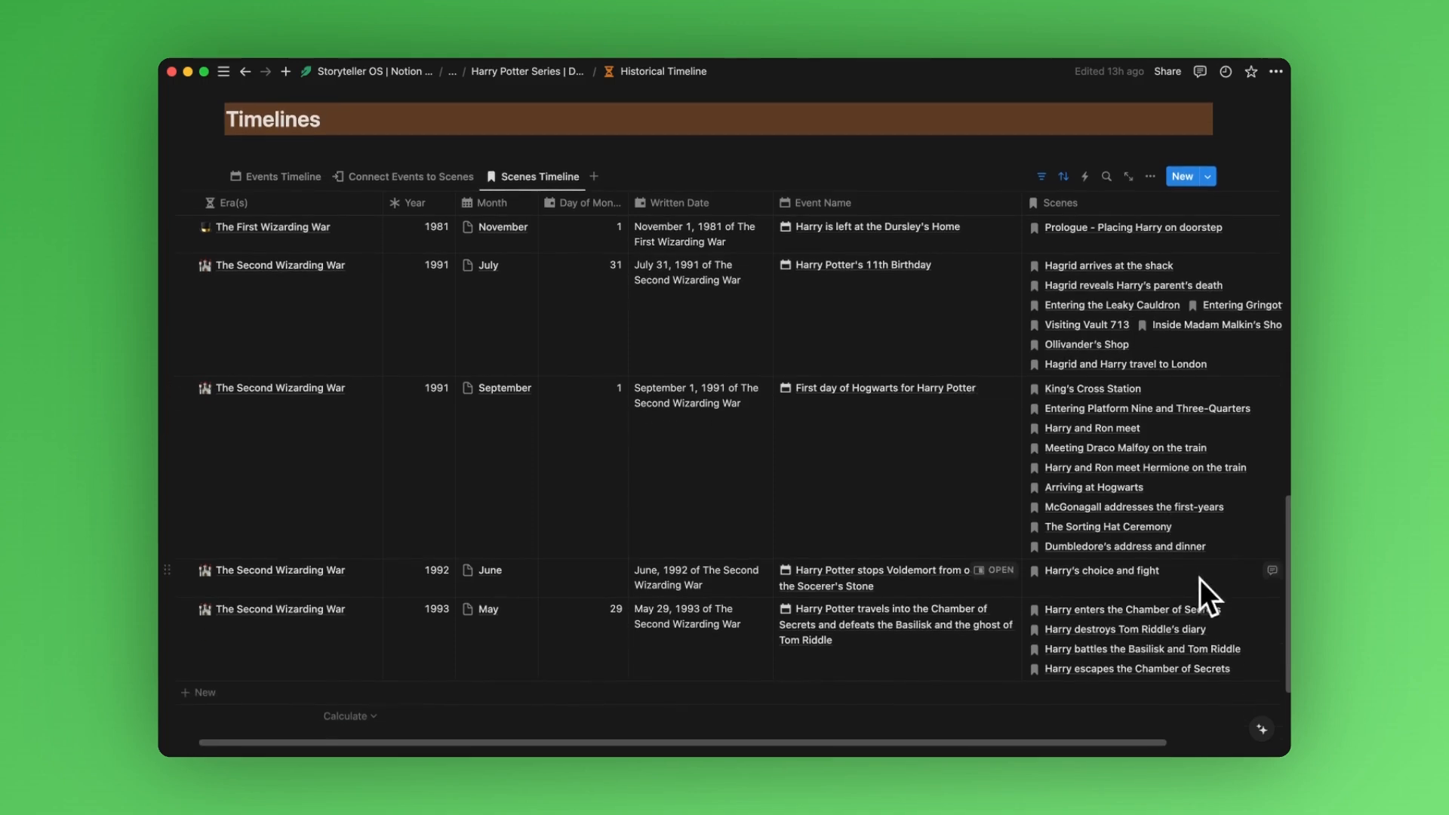
# Create the scene "Harry enters the trapdoor from the third floor corridor" linked to the June 1992 event about stopping Voldemort
pyautogui.click(1201, 579)
pyautogui.write('Harry enters the trap')
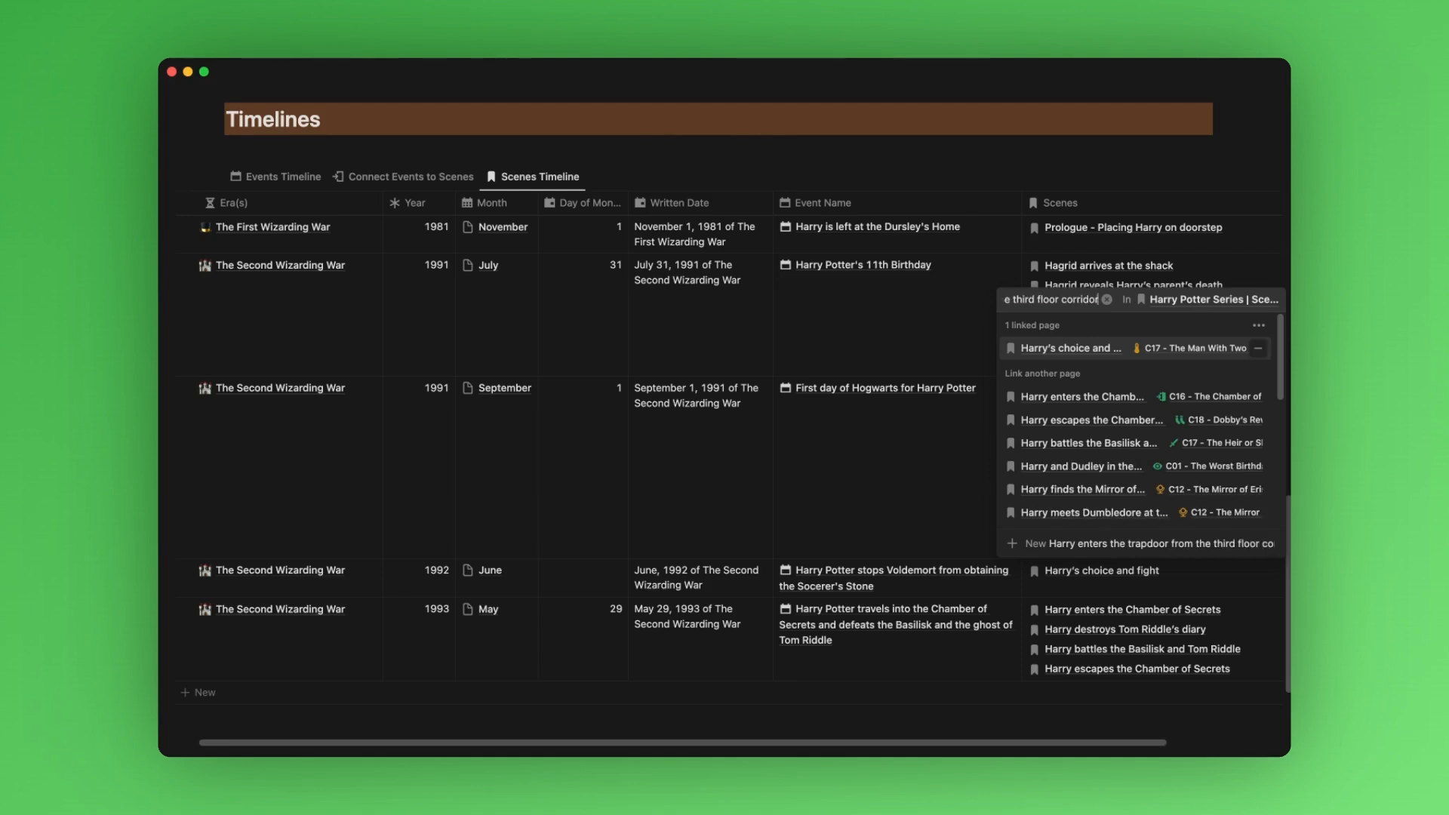
pyautogui.press('Return')
pyautogui.press('Escape')
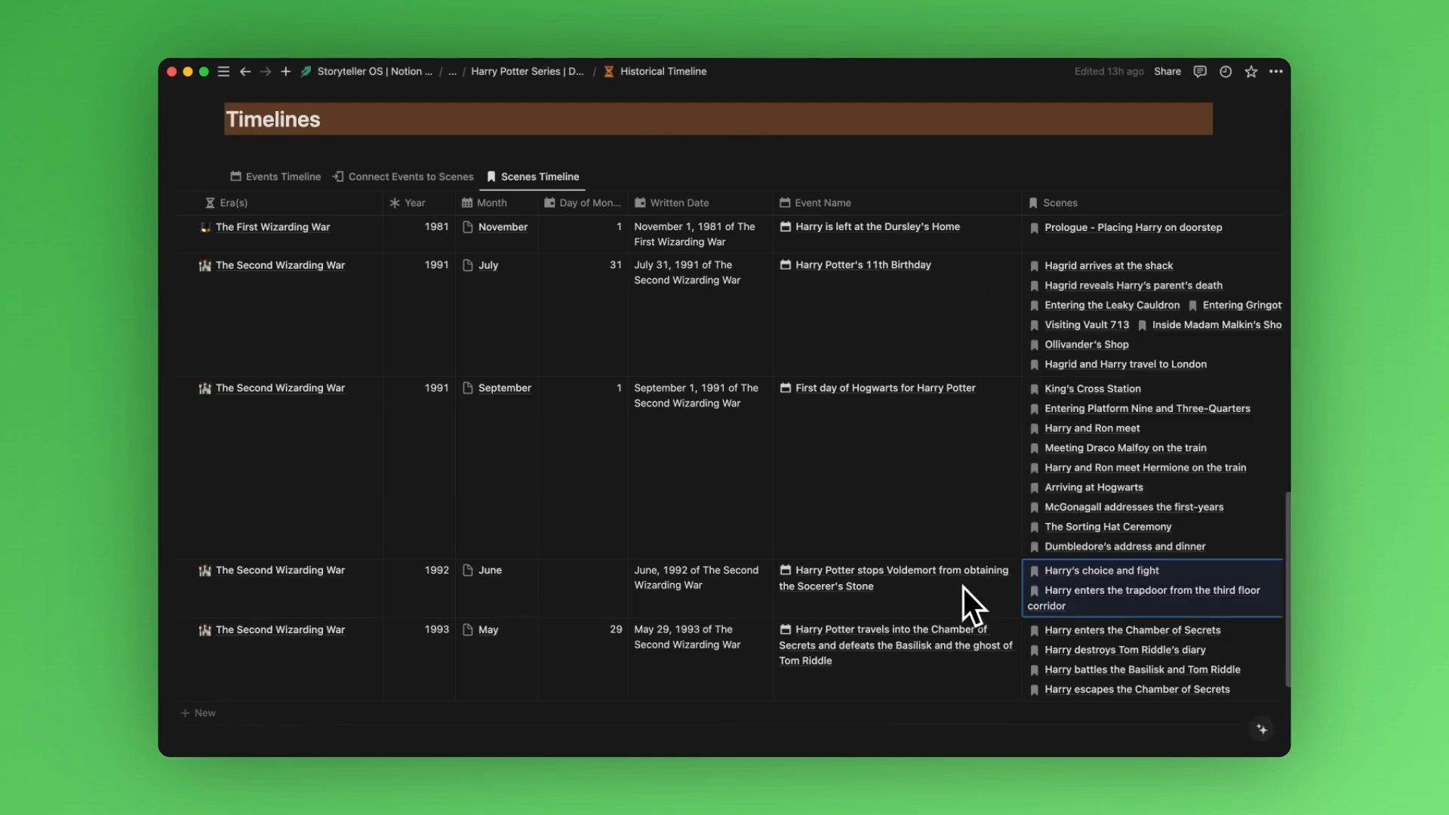